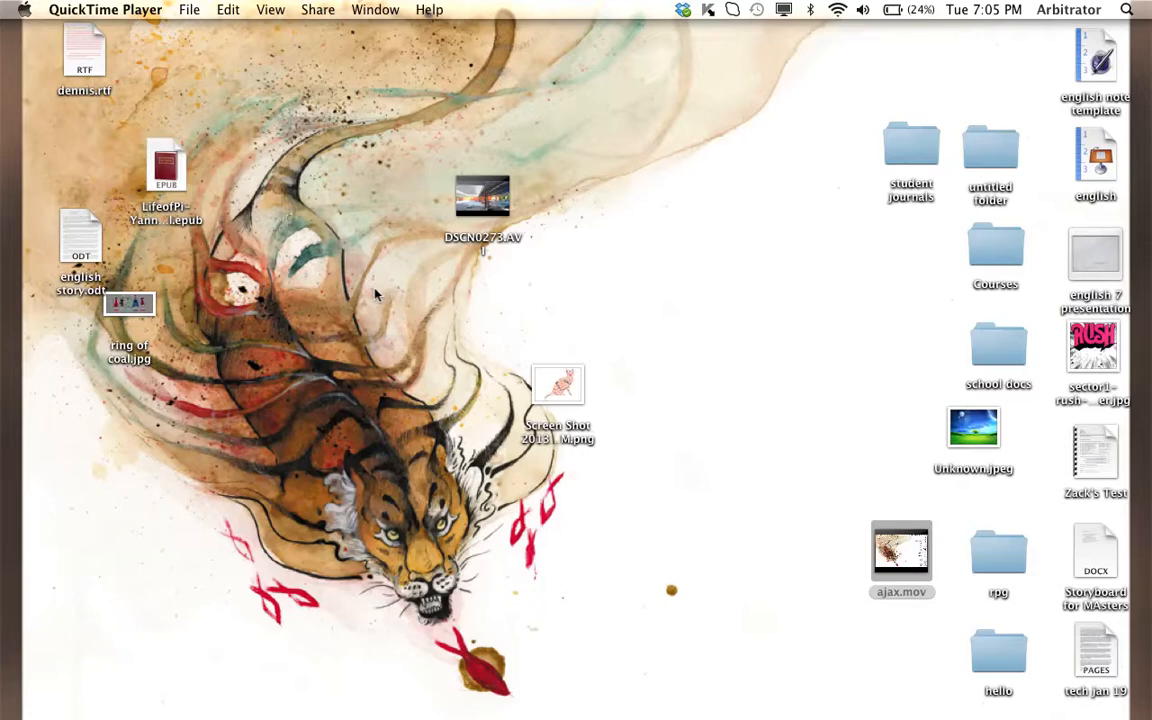
mouse_move(1147, 308)
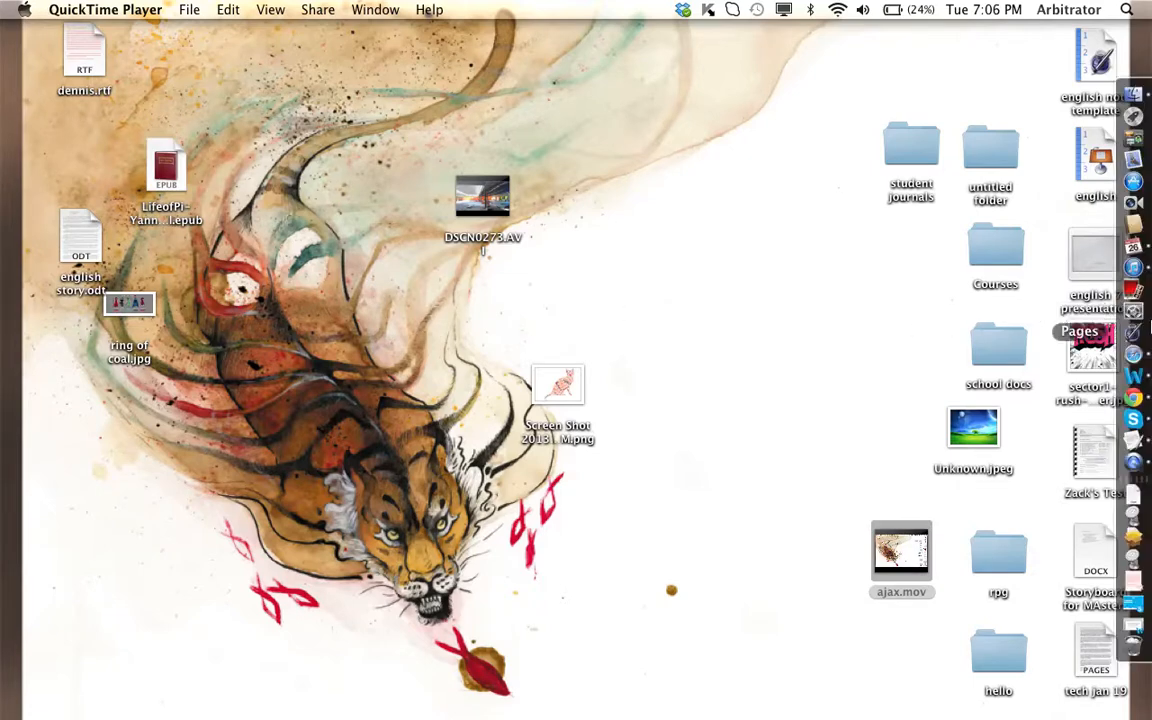
click(1133, 353)
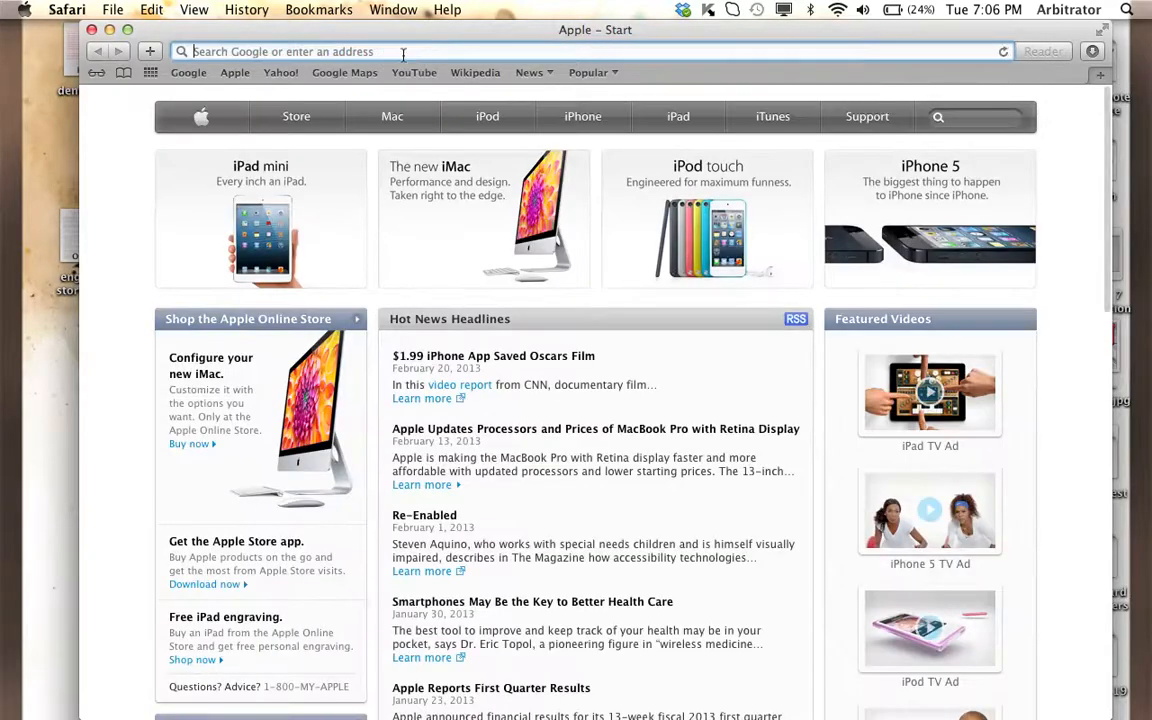
text(www.)
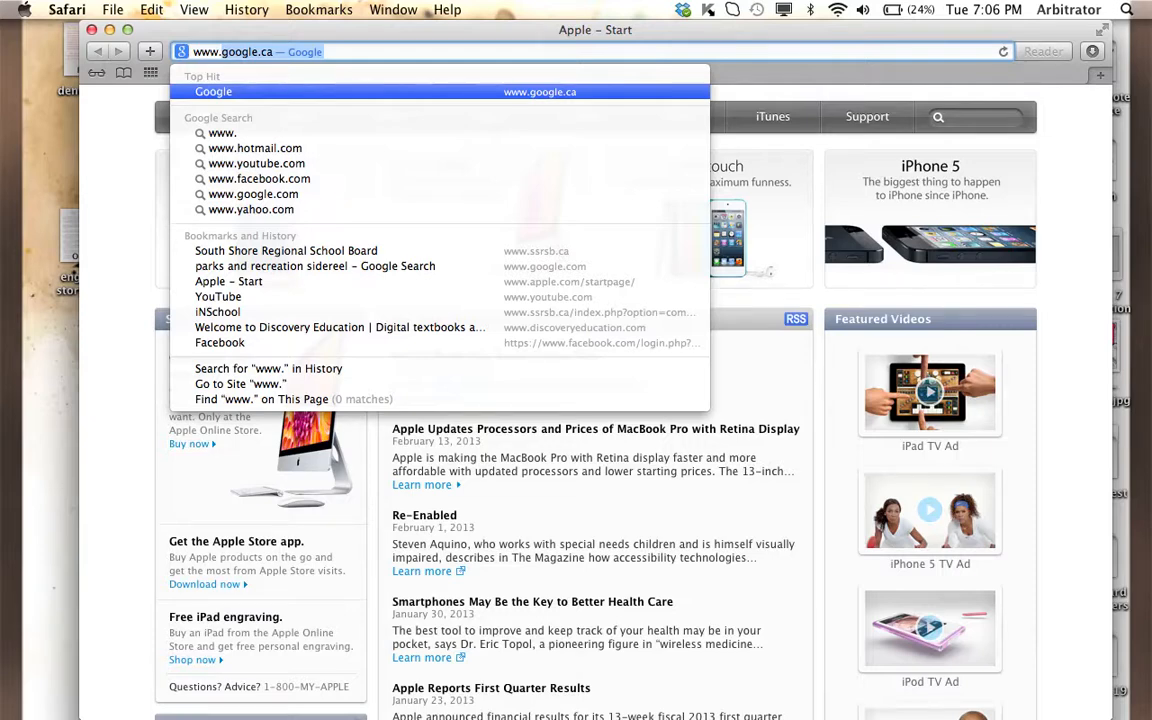
text(discoveryeducation)
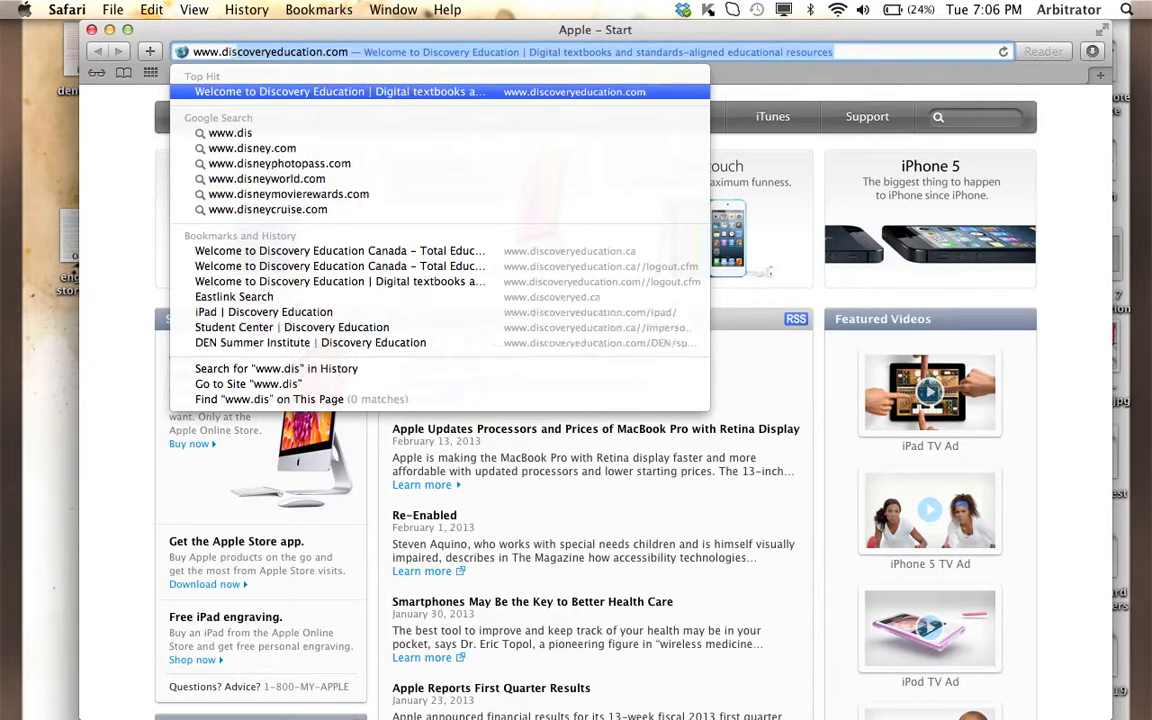
key(Return)
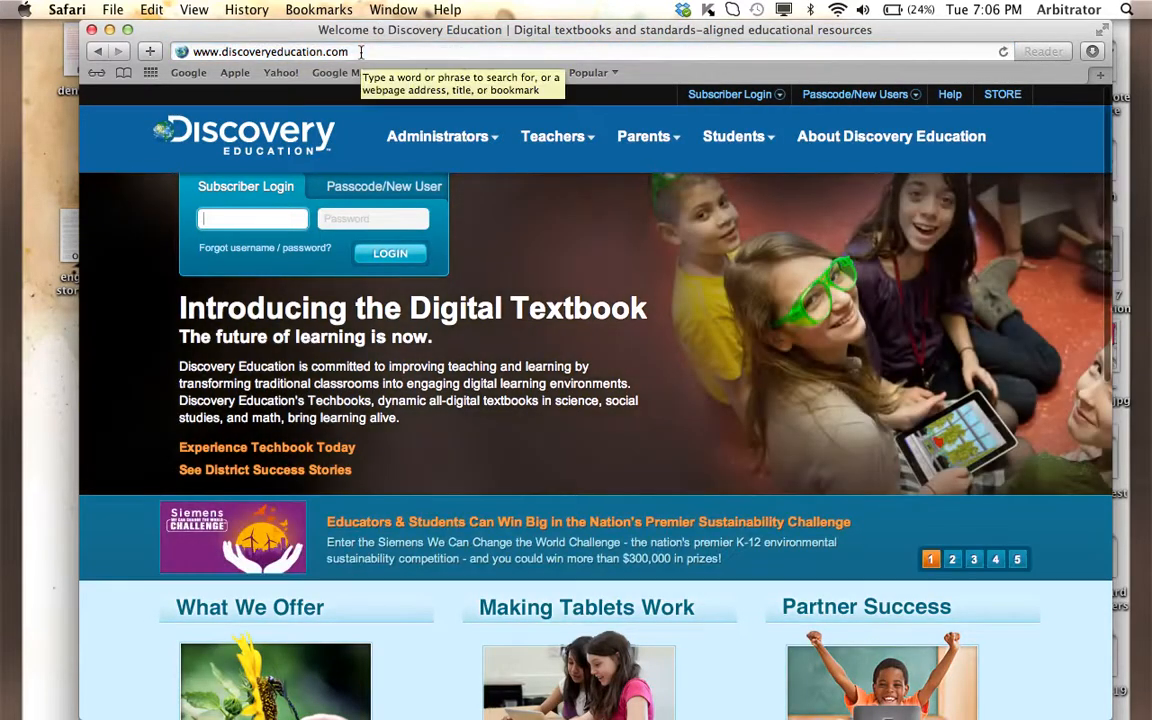
click(361, 52)
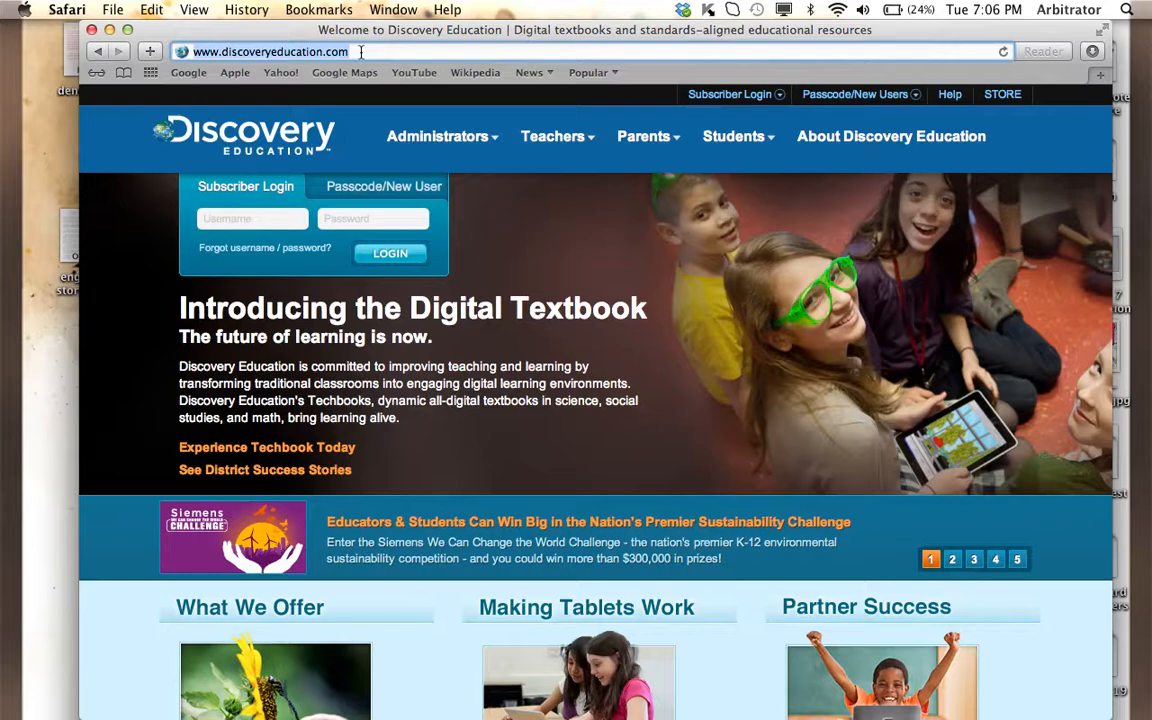
key(Right)
text(/)
key(BackSpace)
key(BackSpace)
key(BackSpace)
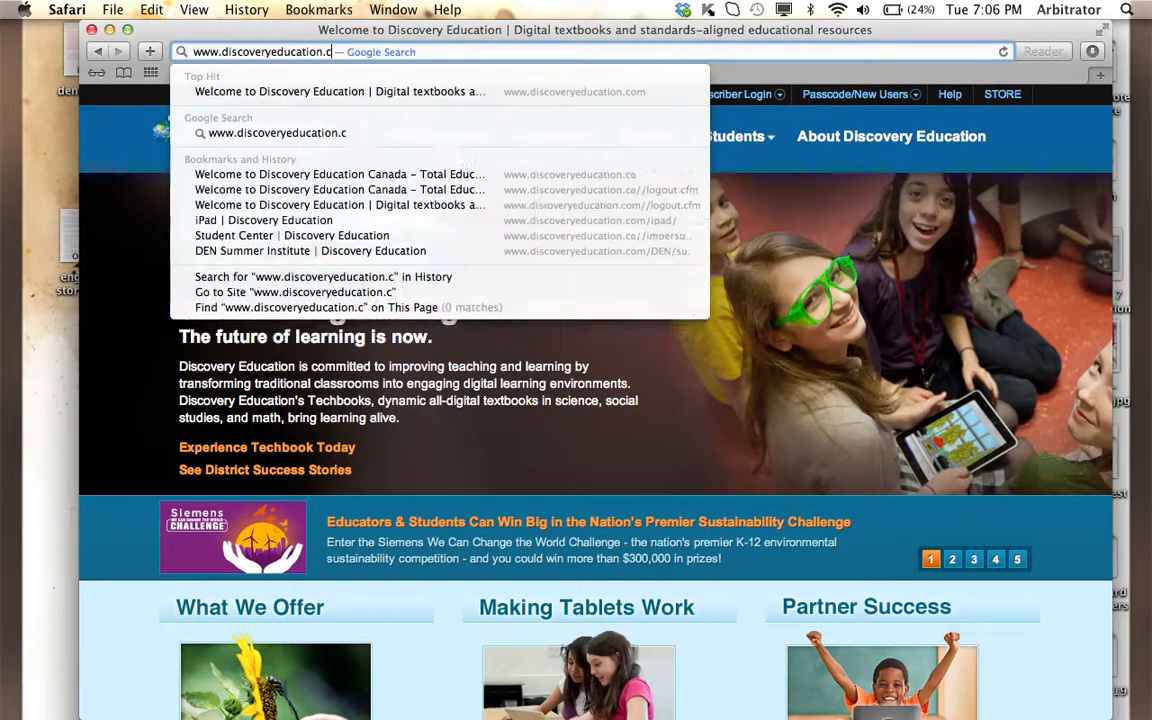
text(a)
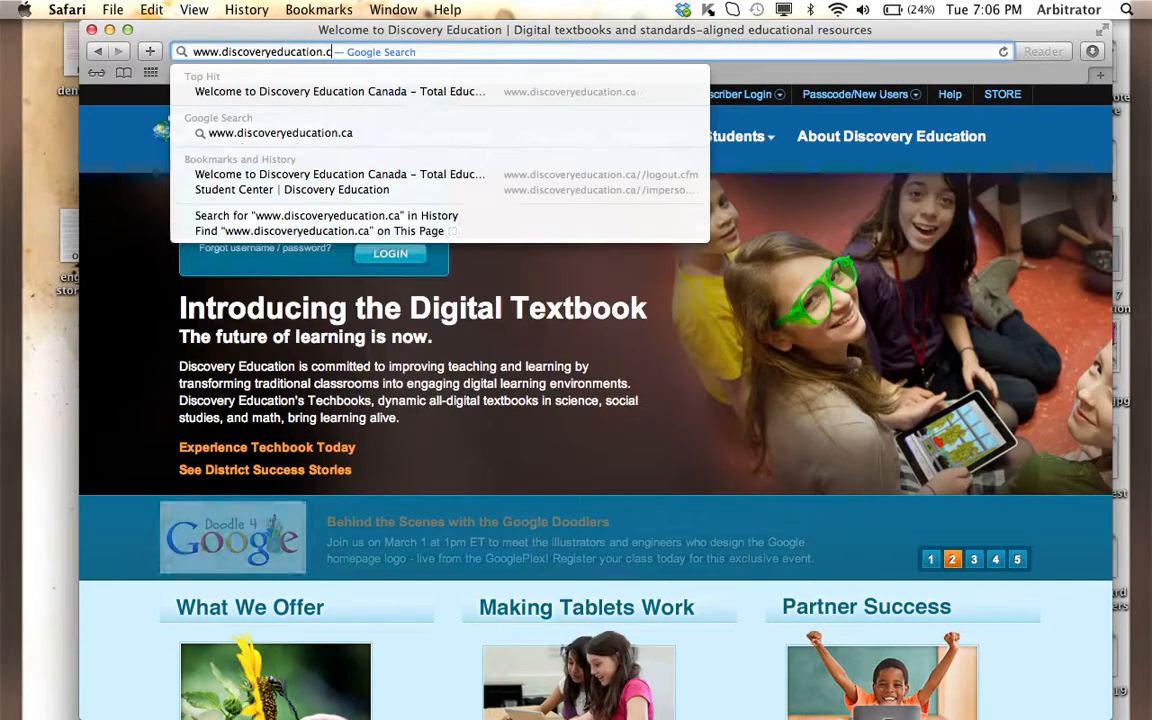
key(Return)
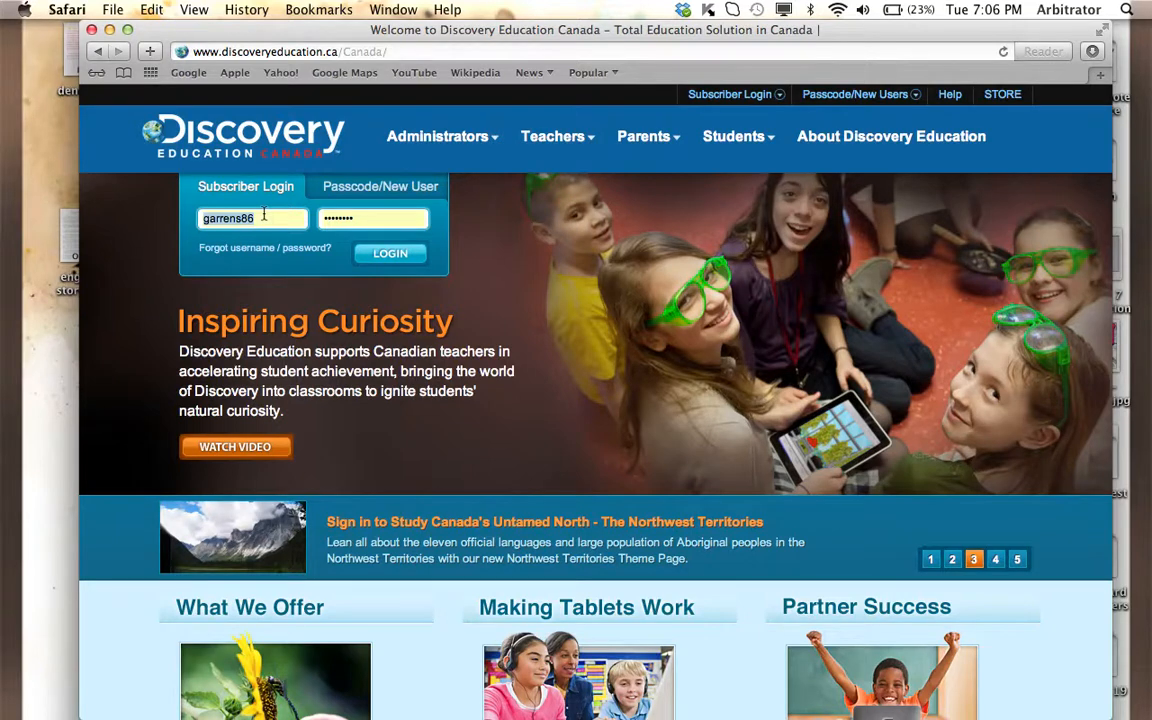
- Log in with the prefilled subscriber credentials and, in My Content, bring up the new-folder form and dismiss it
click(385, 254)
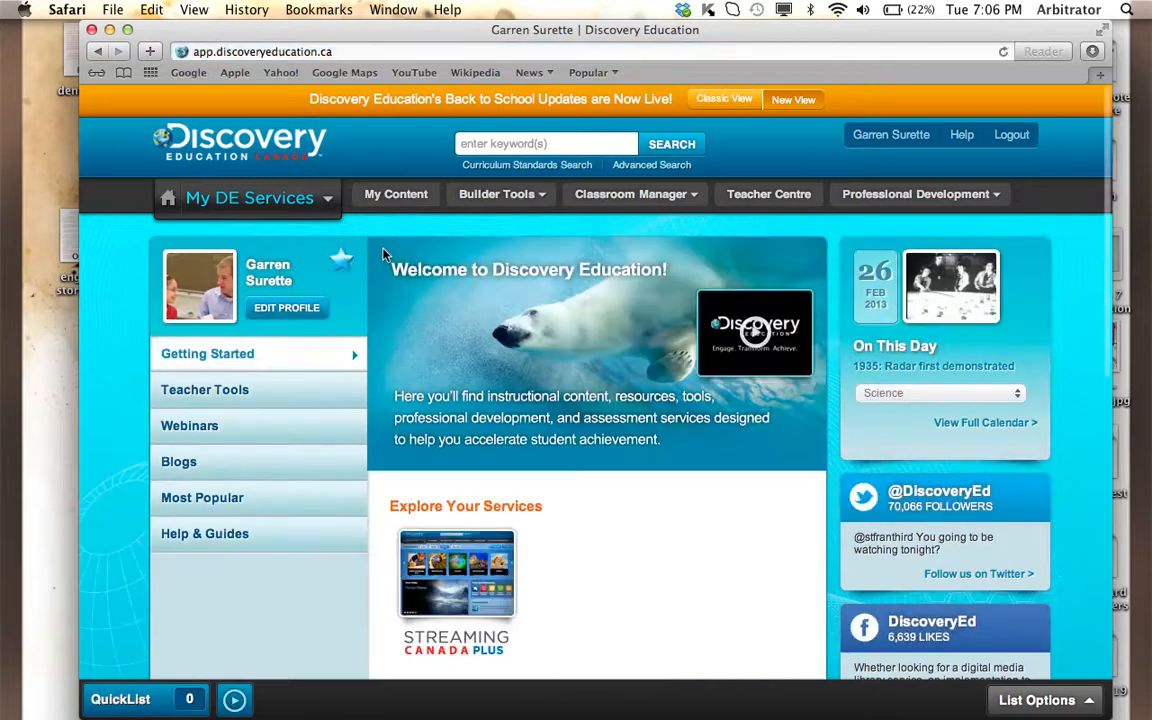
click(408, 199)
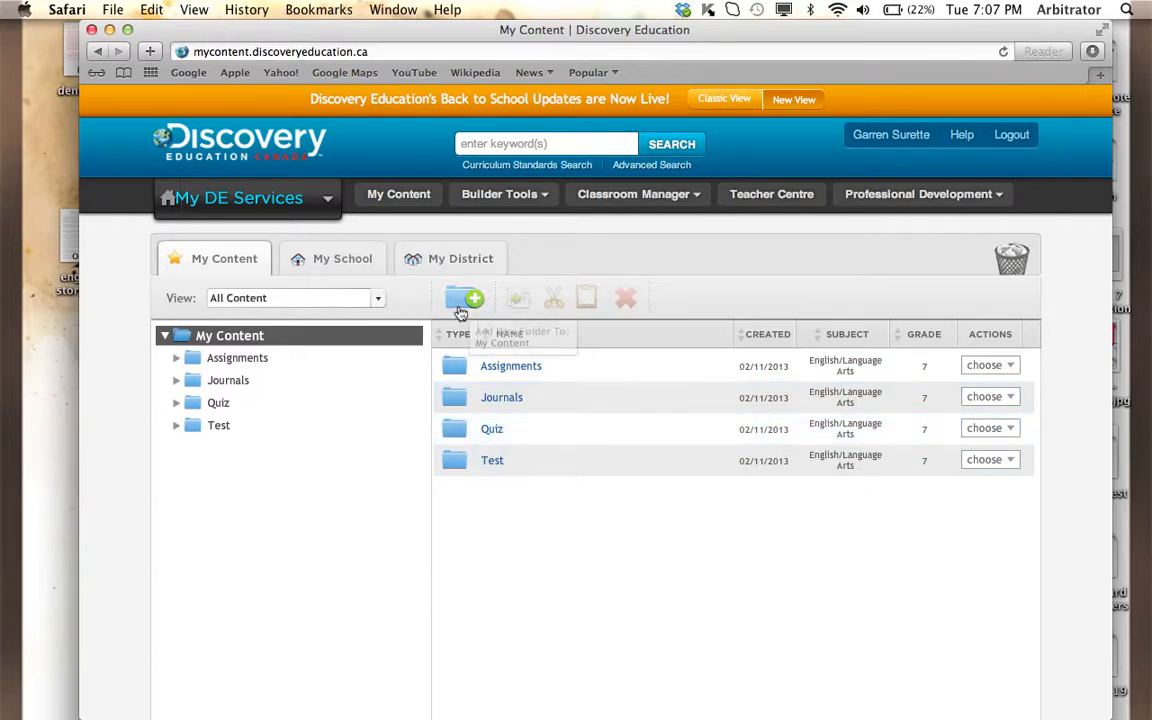
click(462, 305)
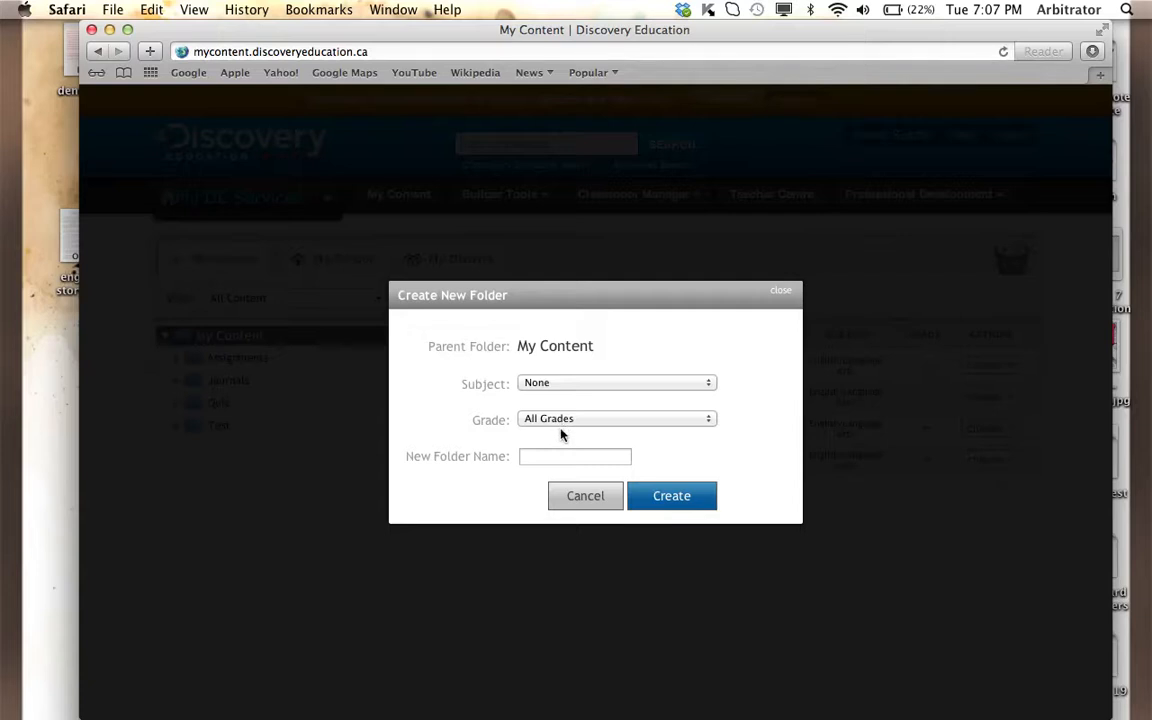
click(585, 503)
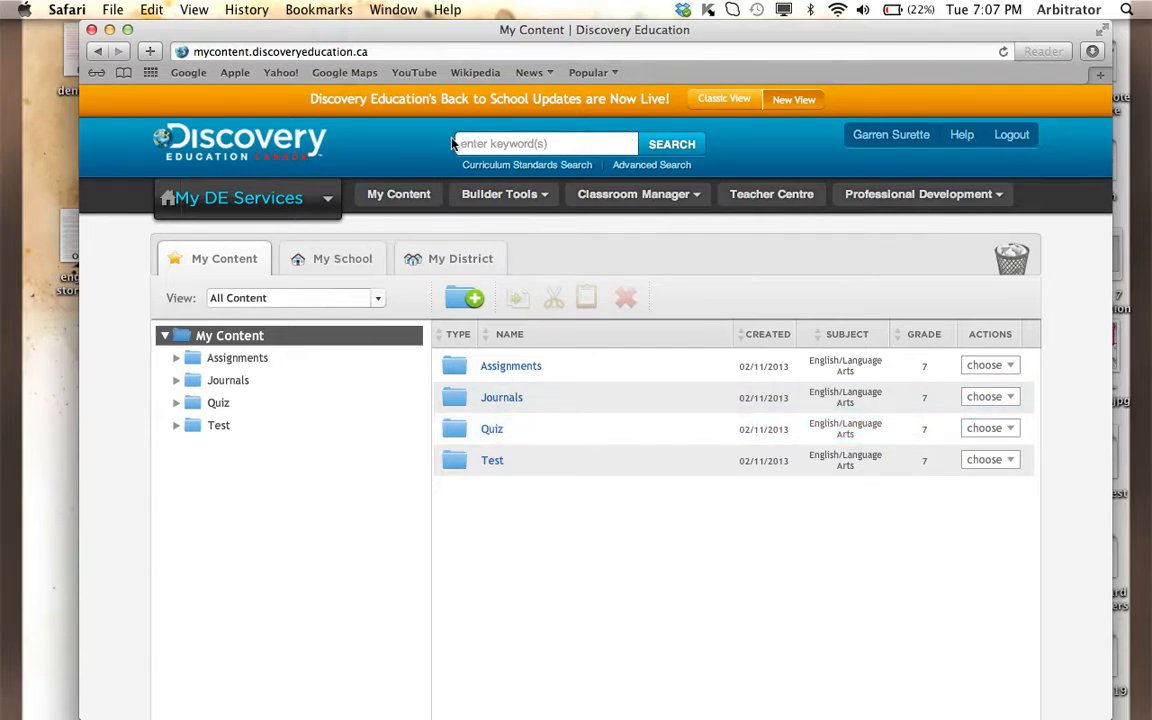
- Enter "climate" as the search keyword and limit the search to grades 9-12
click(580, 146)
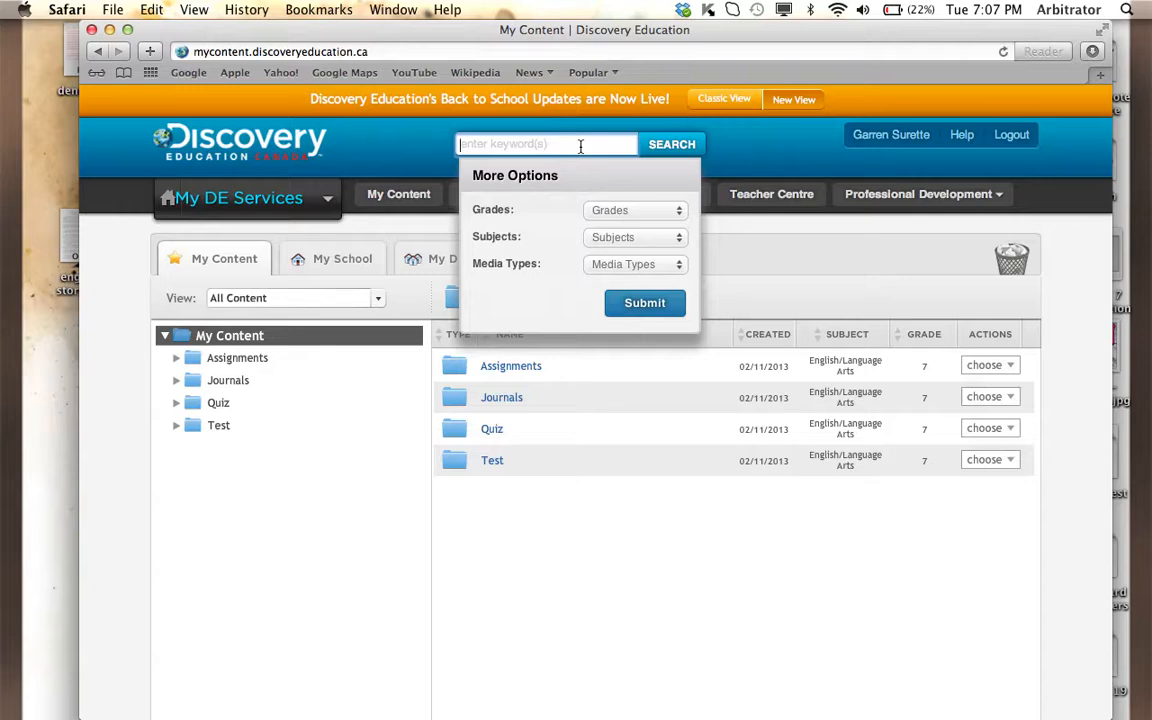
text(climate)
click(654, 222)
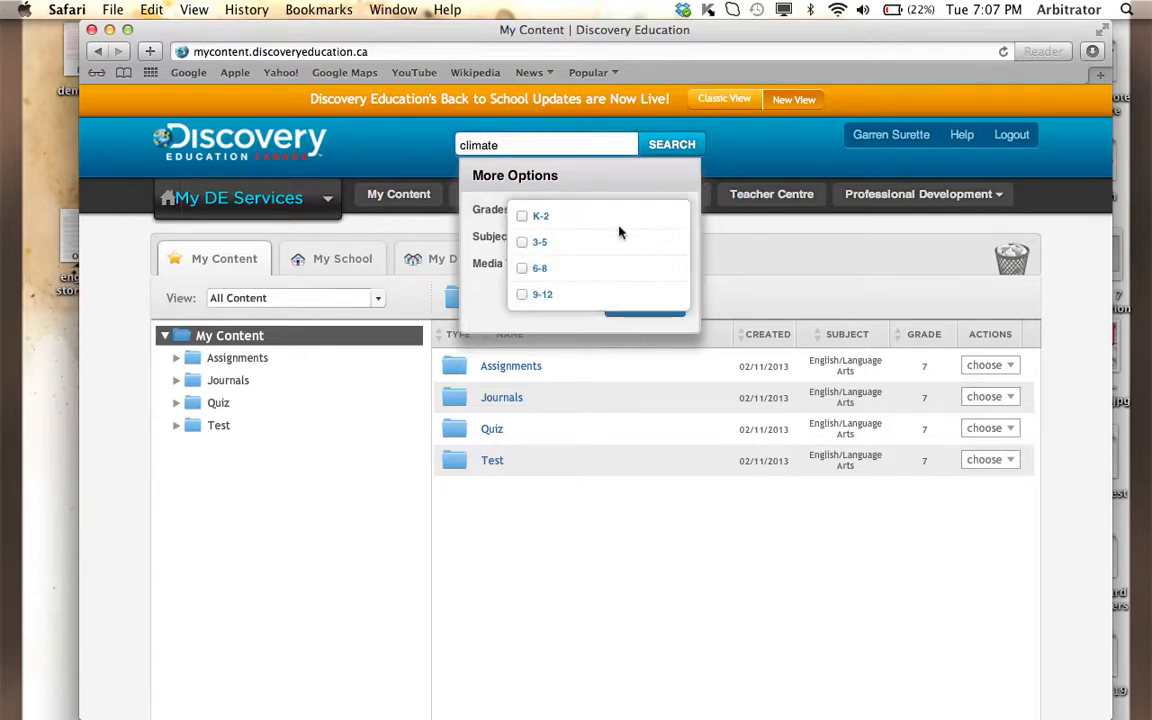
click(540, 299)
click(599, 183)
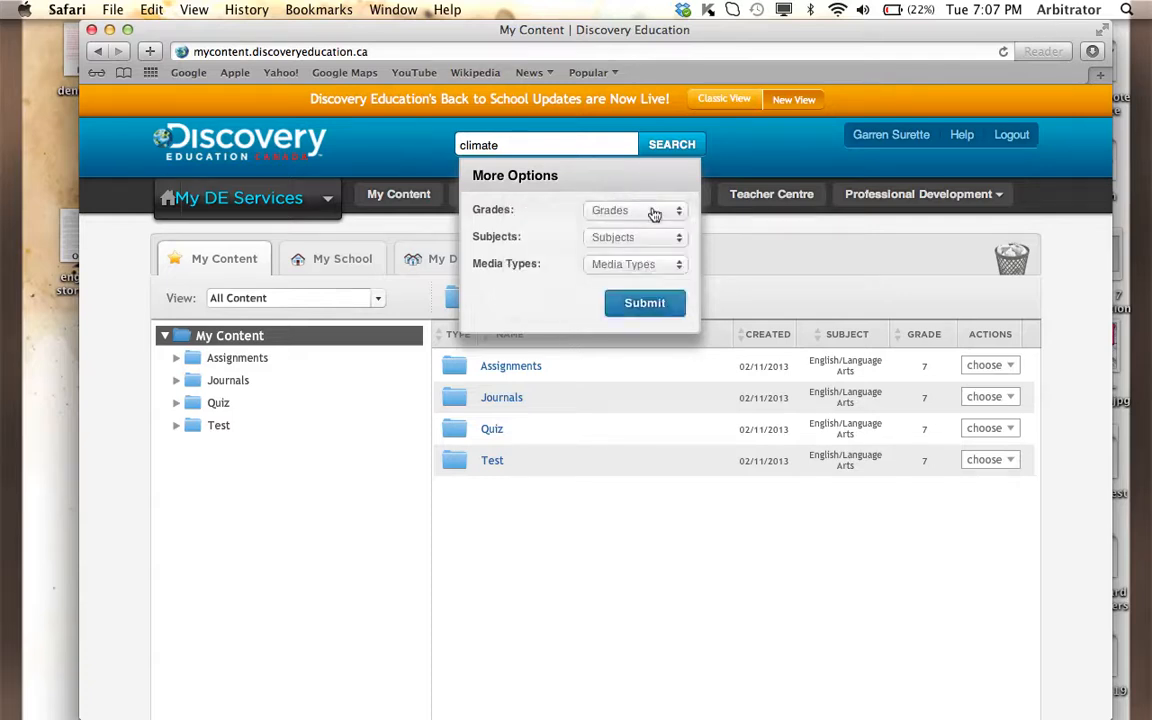
- Restrict the search to the Social Studies subject, leave the media types unset, and submit it
click(640, 245)
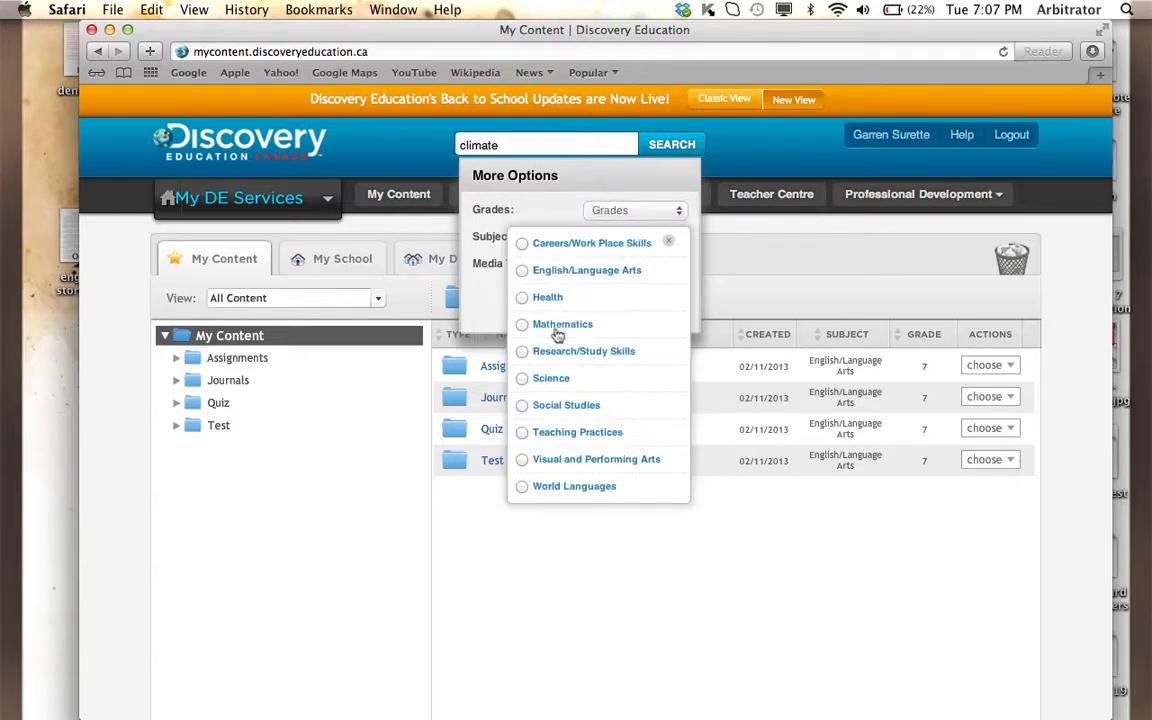
click(522, 405)
click(656, 180)
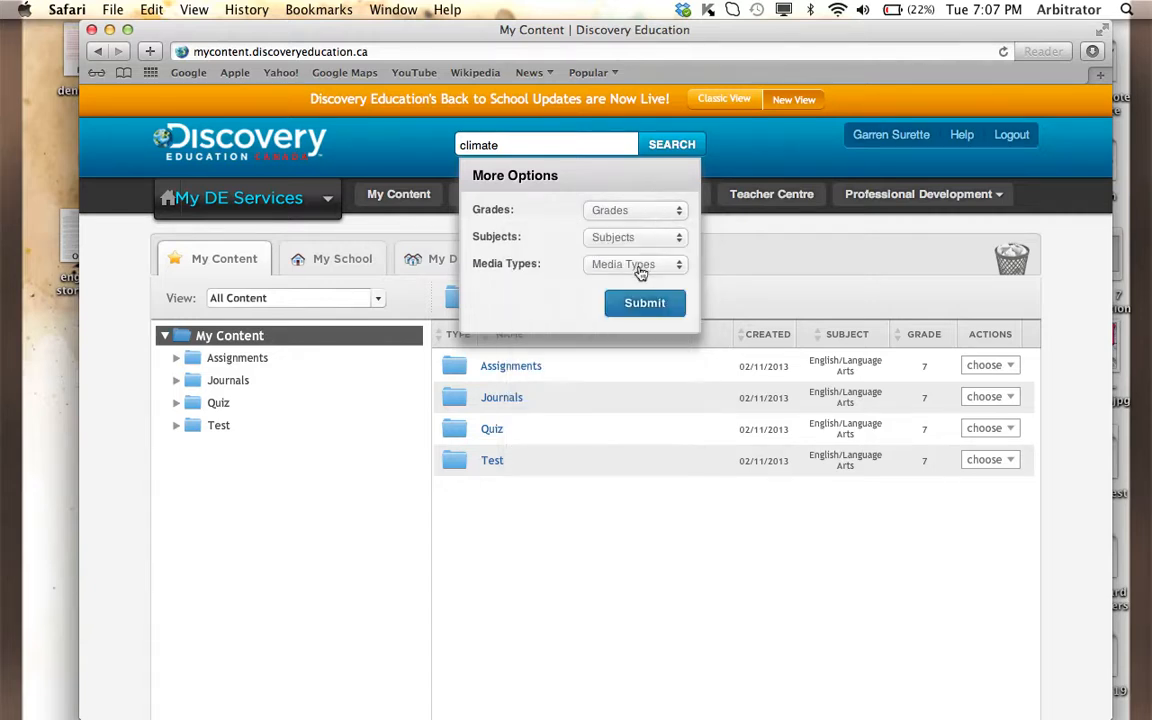
click(640, 266)
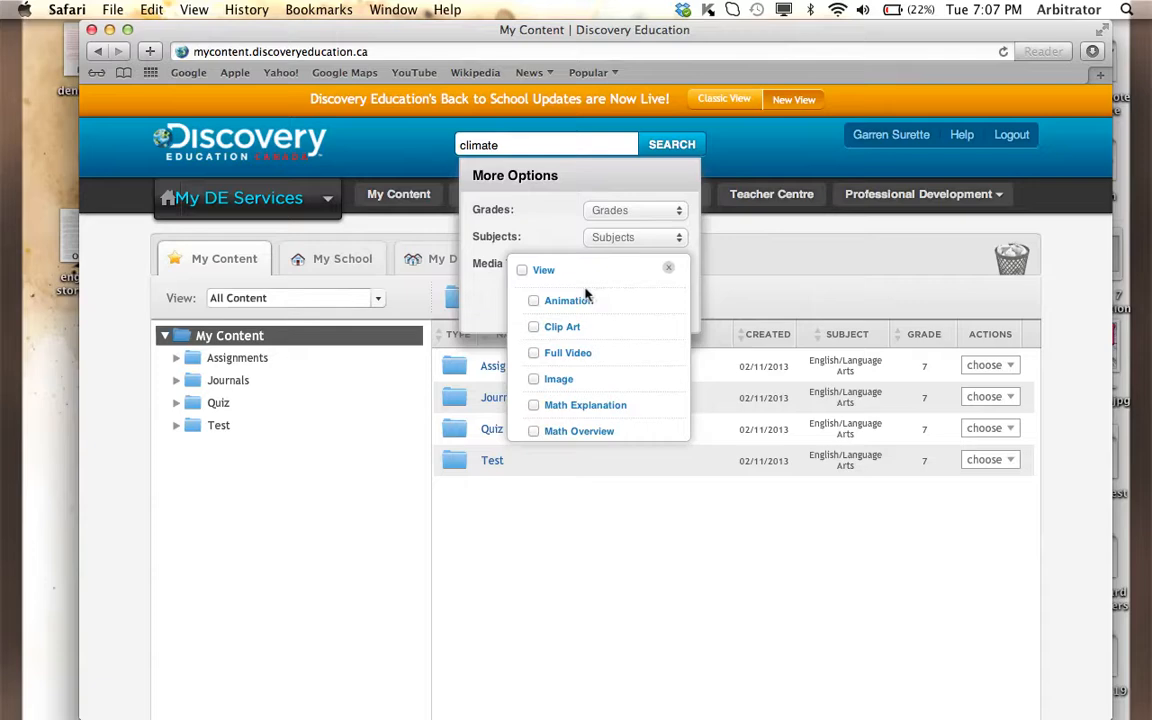
click(510, 190)
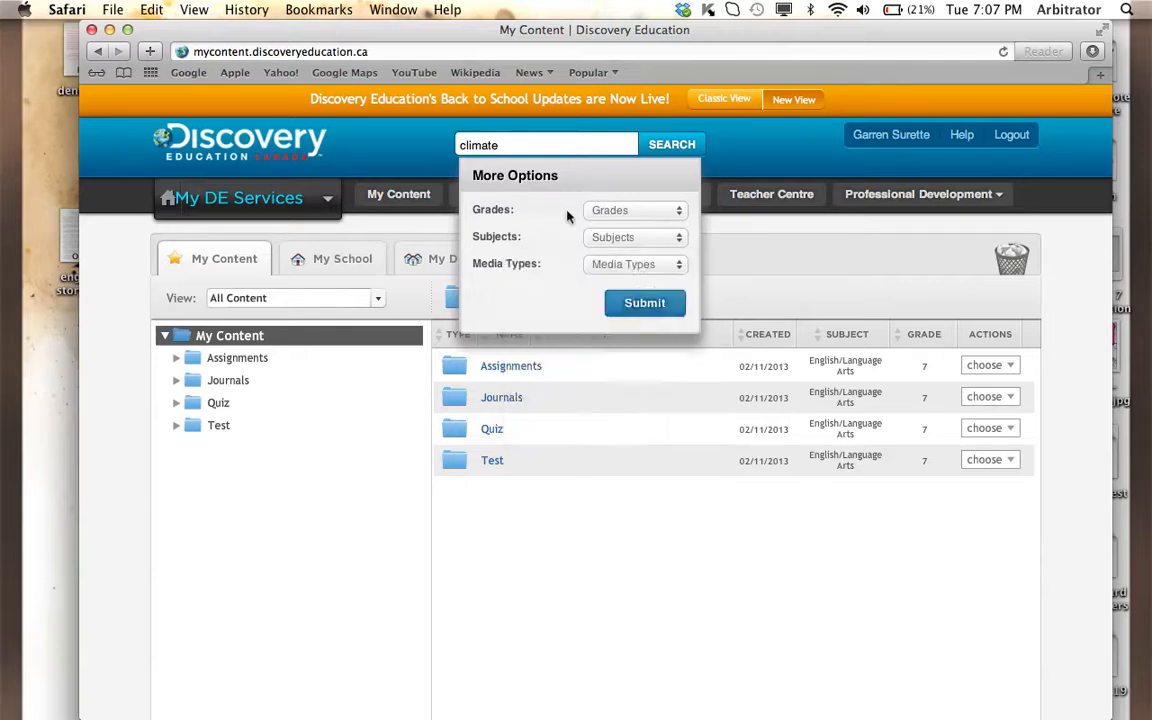
click(624, 302)
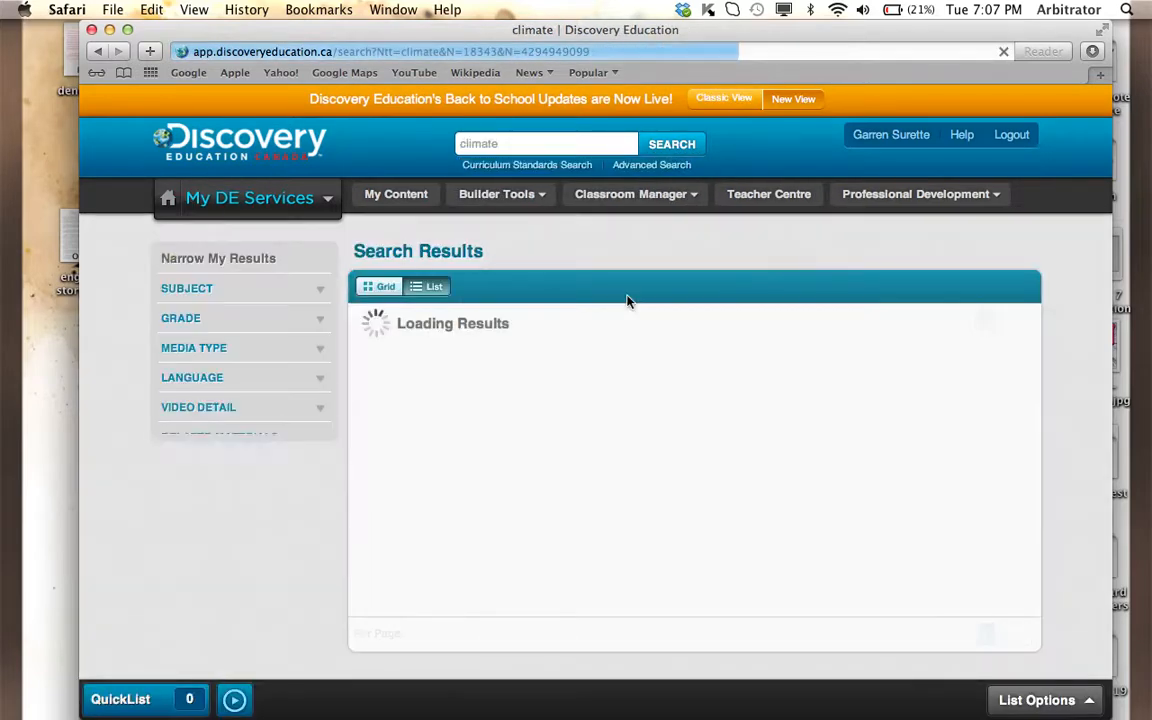
- Open the video "Project 500: Climate Change Problems and Solutions" from the search results and add it to the QuickList
scroll(629, 300, down, 2)
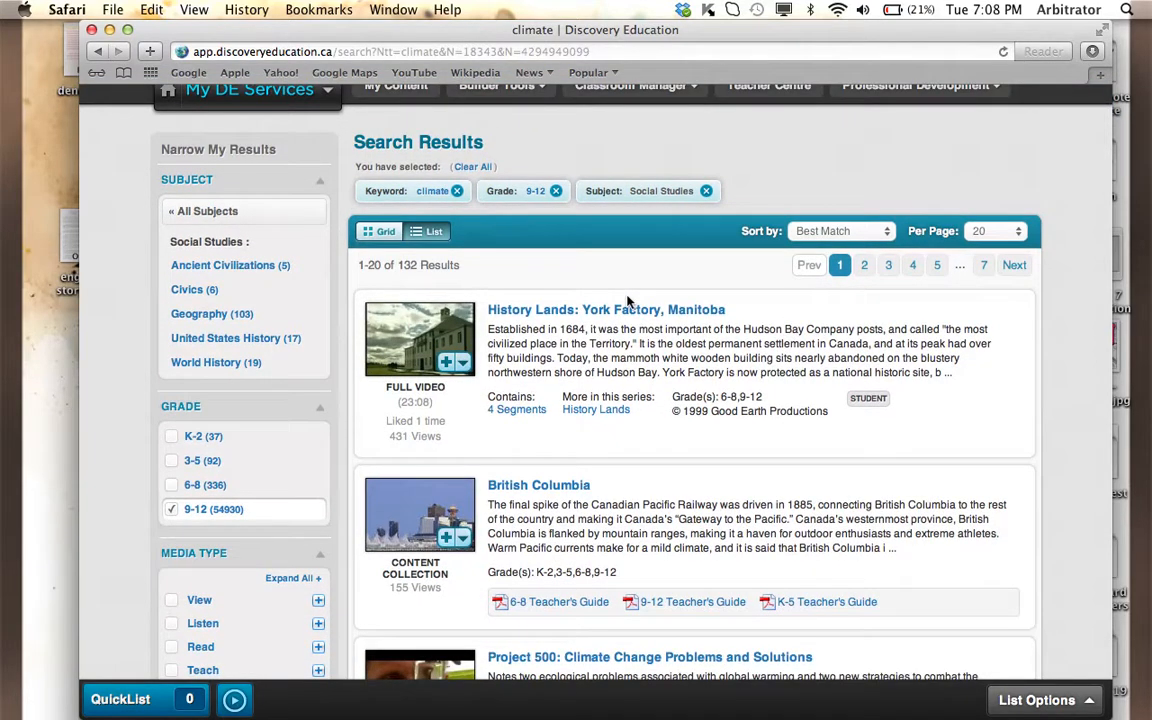
scroll(628, 301, down, 5)
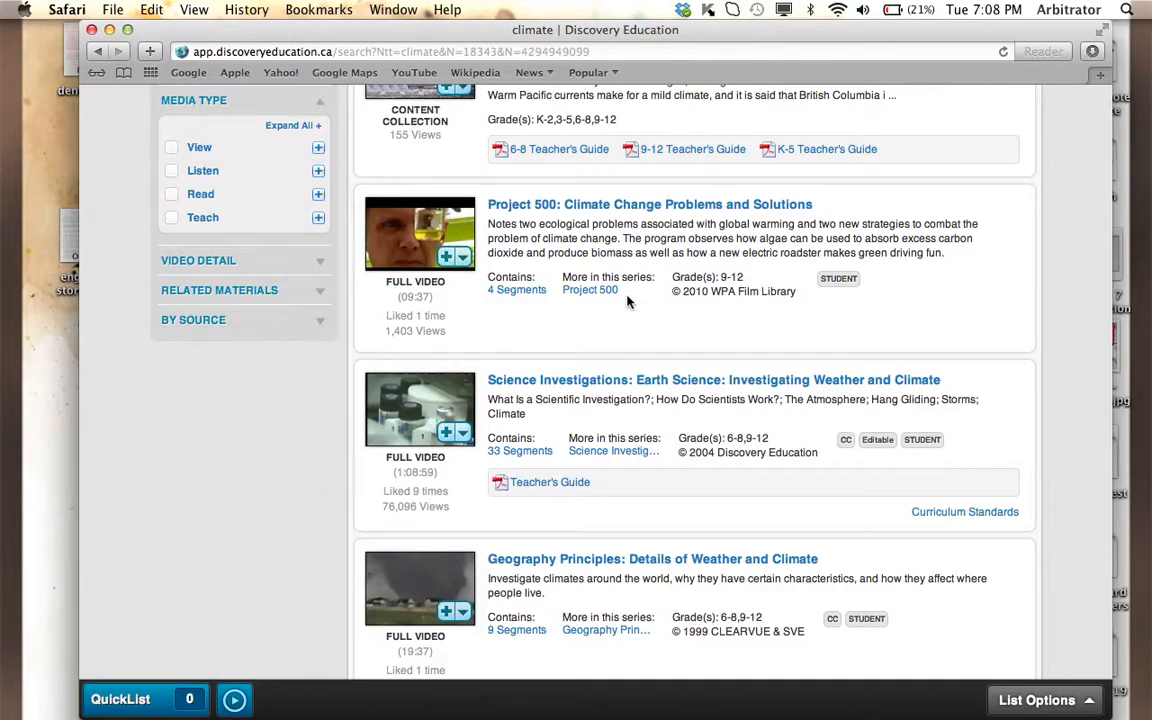
scroll(628, 301, up, 6)
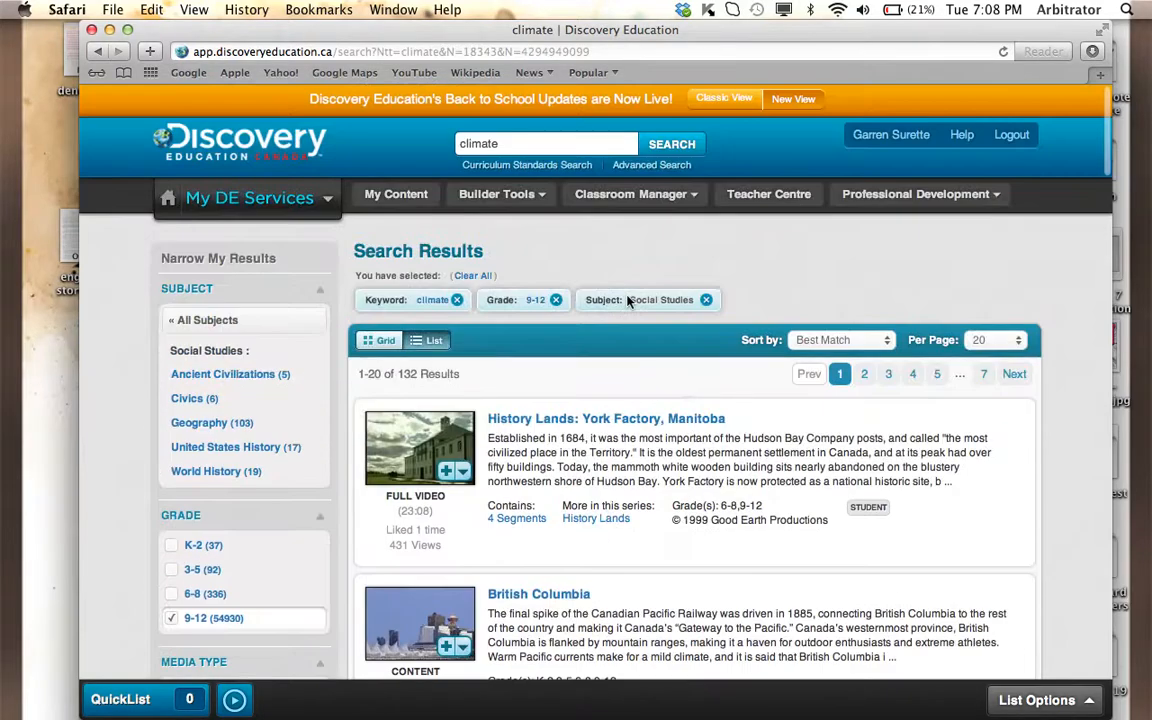
scroll(627, 300, down, 4)
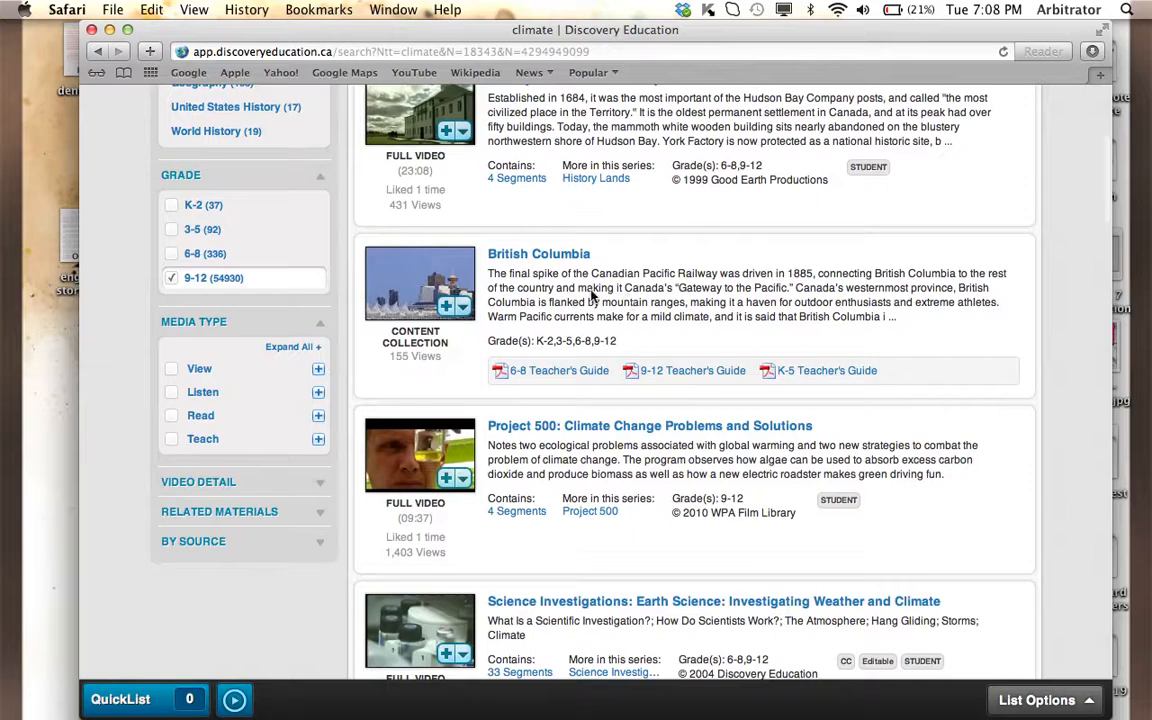
click(527, 430)
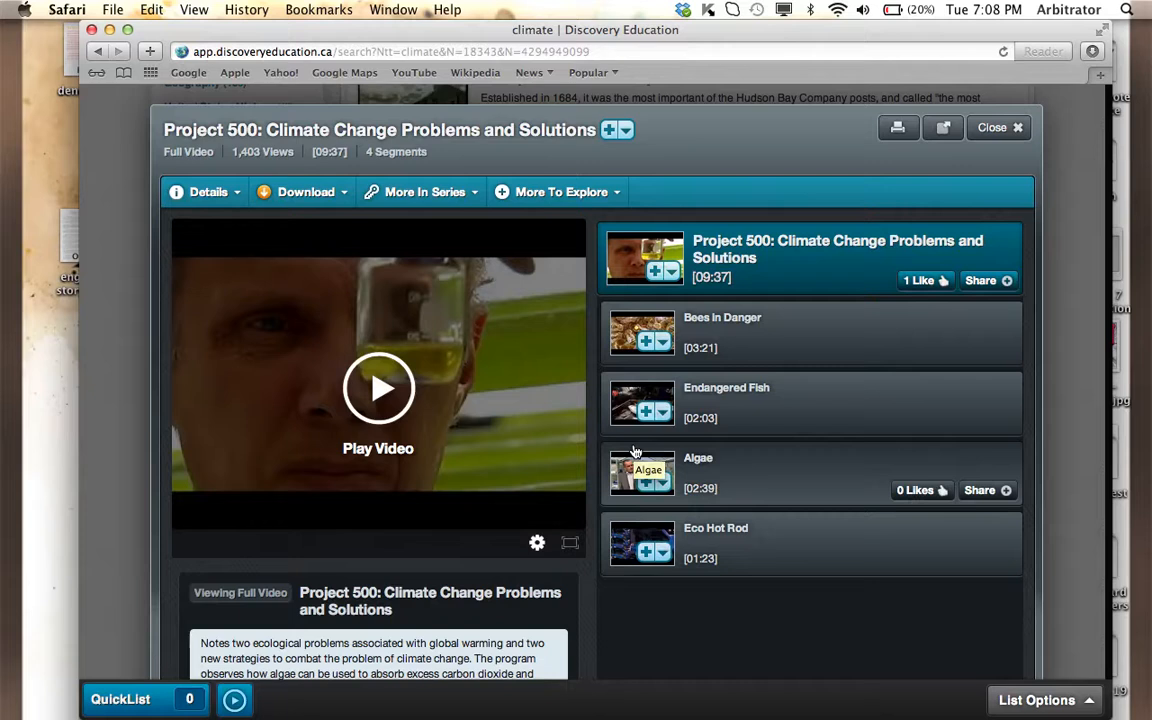
click(656, 272)
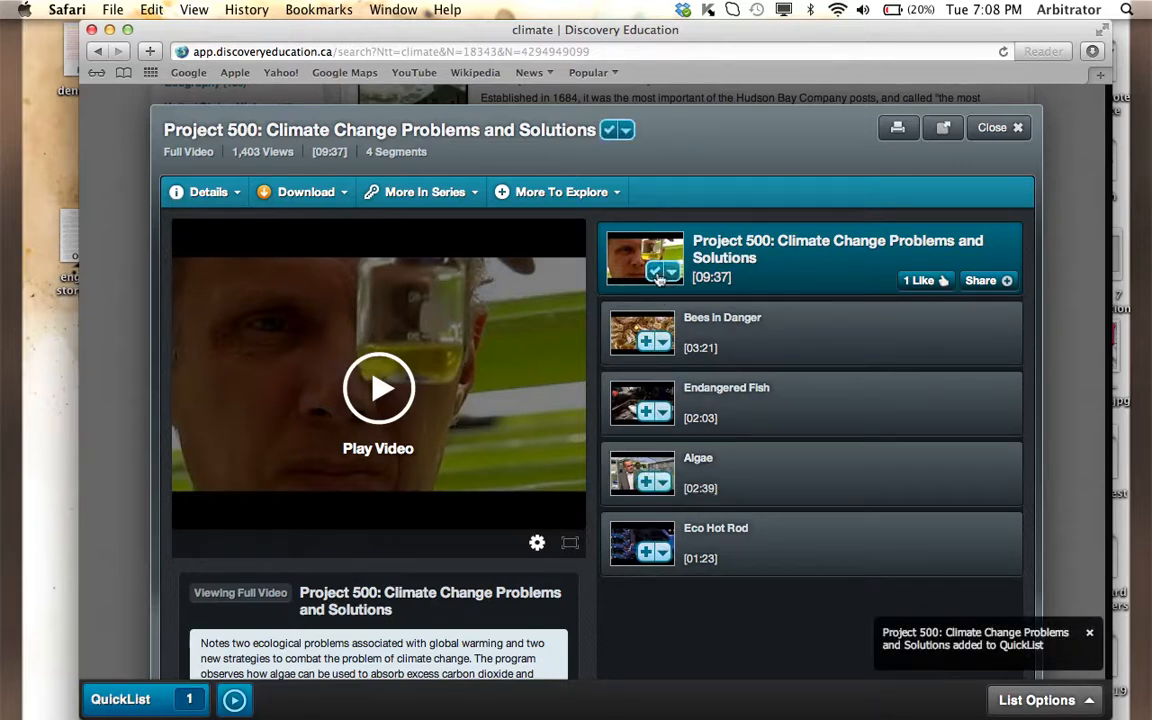
- Add the full Project 500 video to the Assignments folder in My Content and close the video's page
click(668, 273)
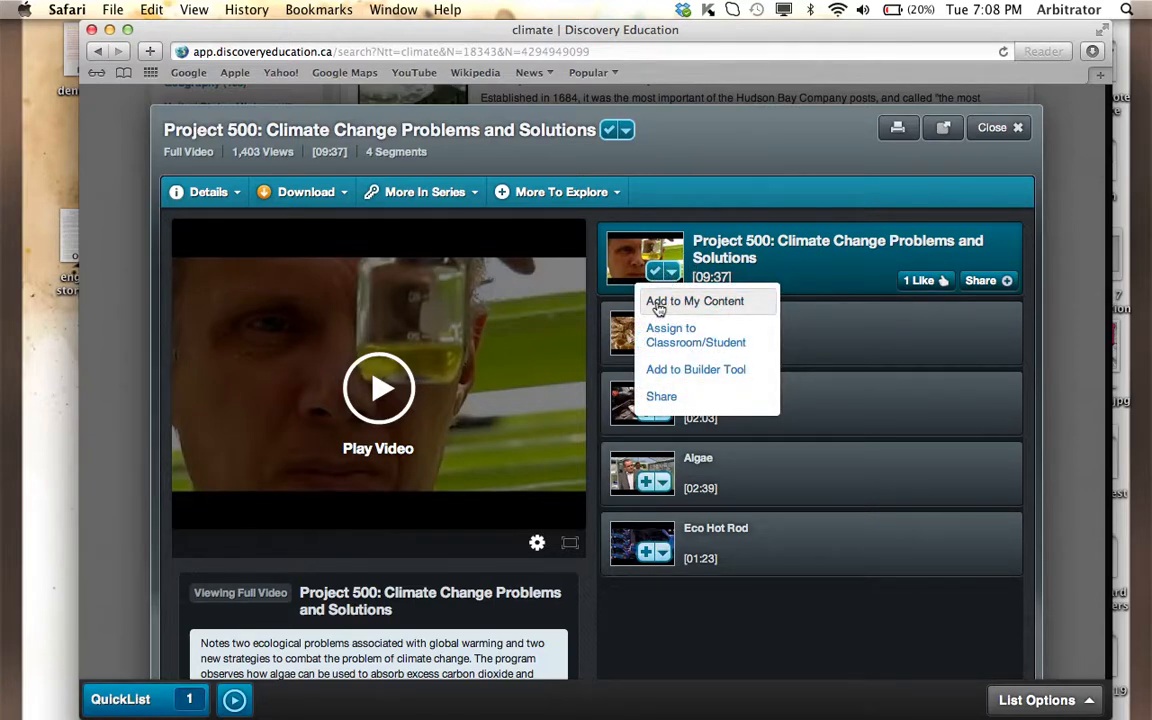
click(658, 304)
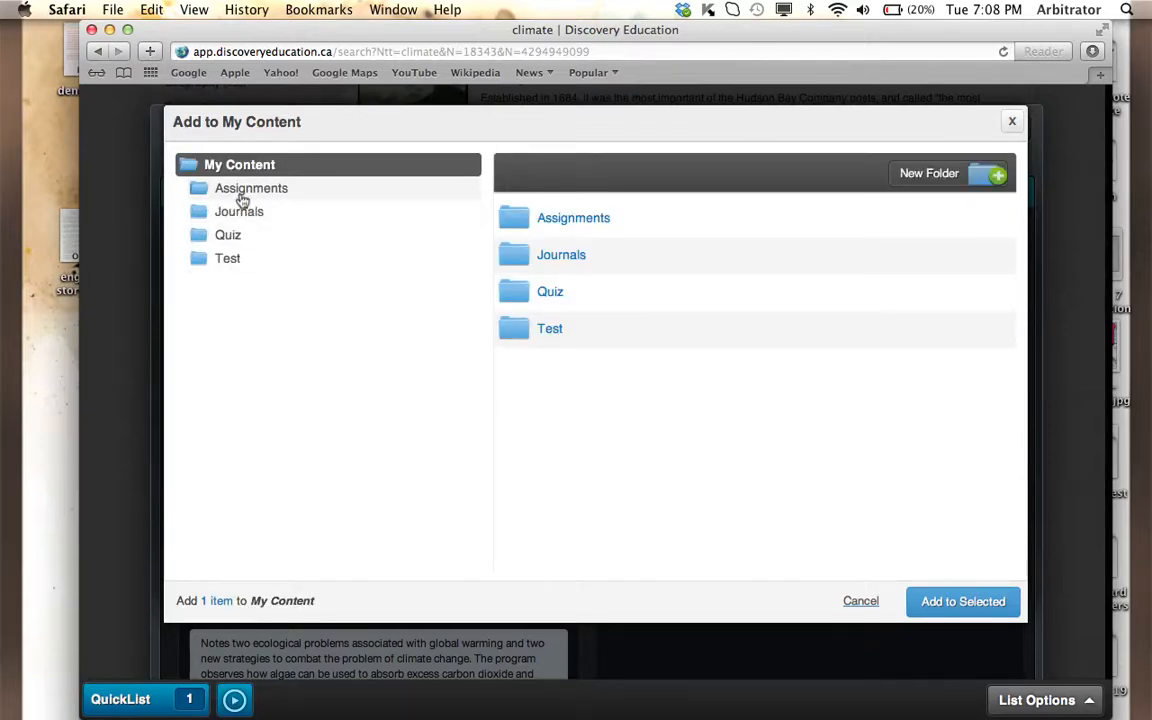
click(241, 199)
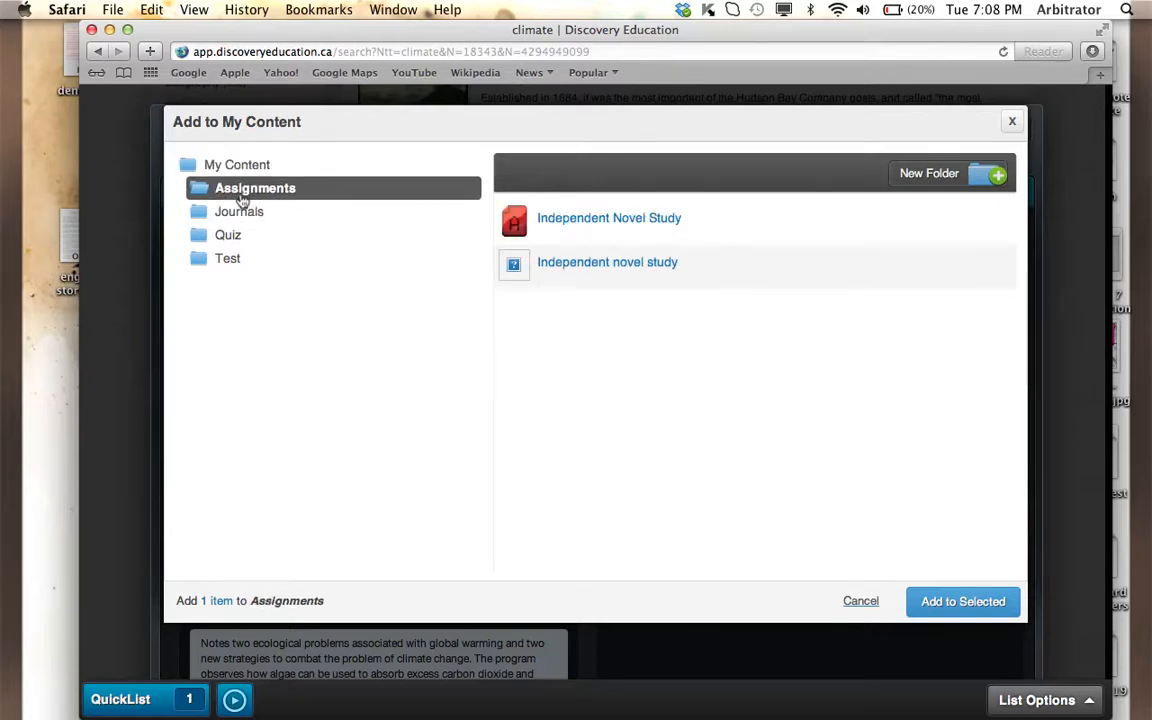
click(963, 600)
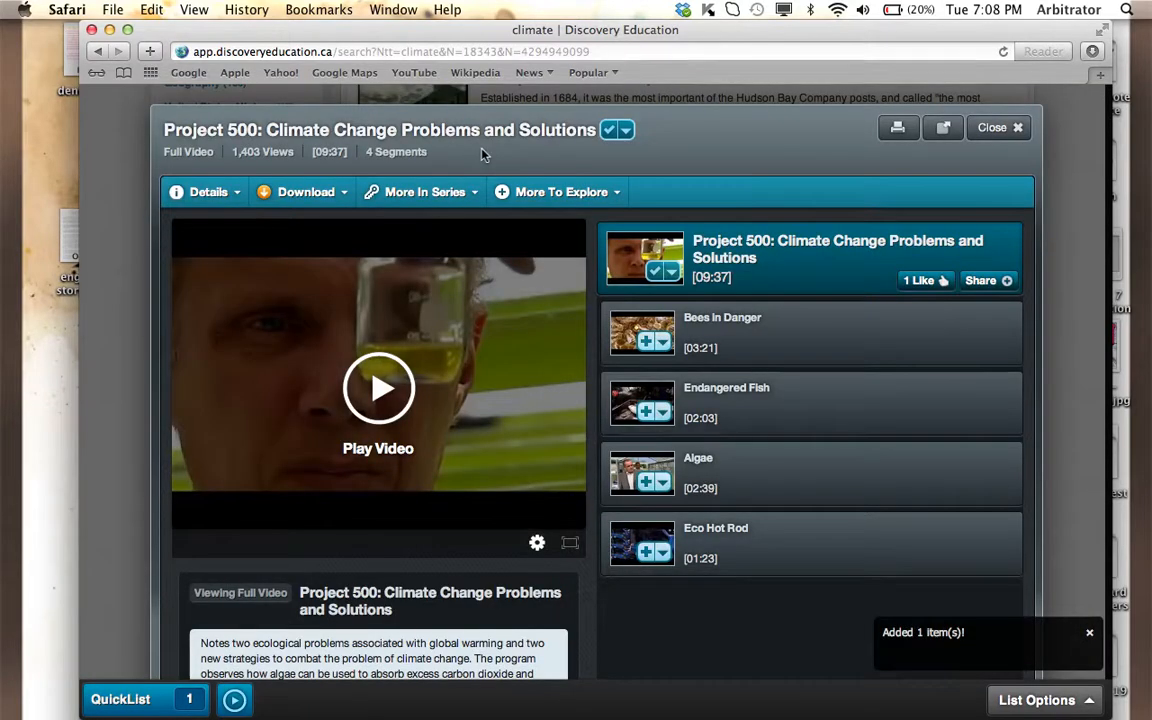
click(990, 127)
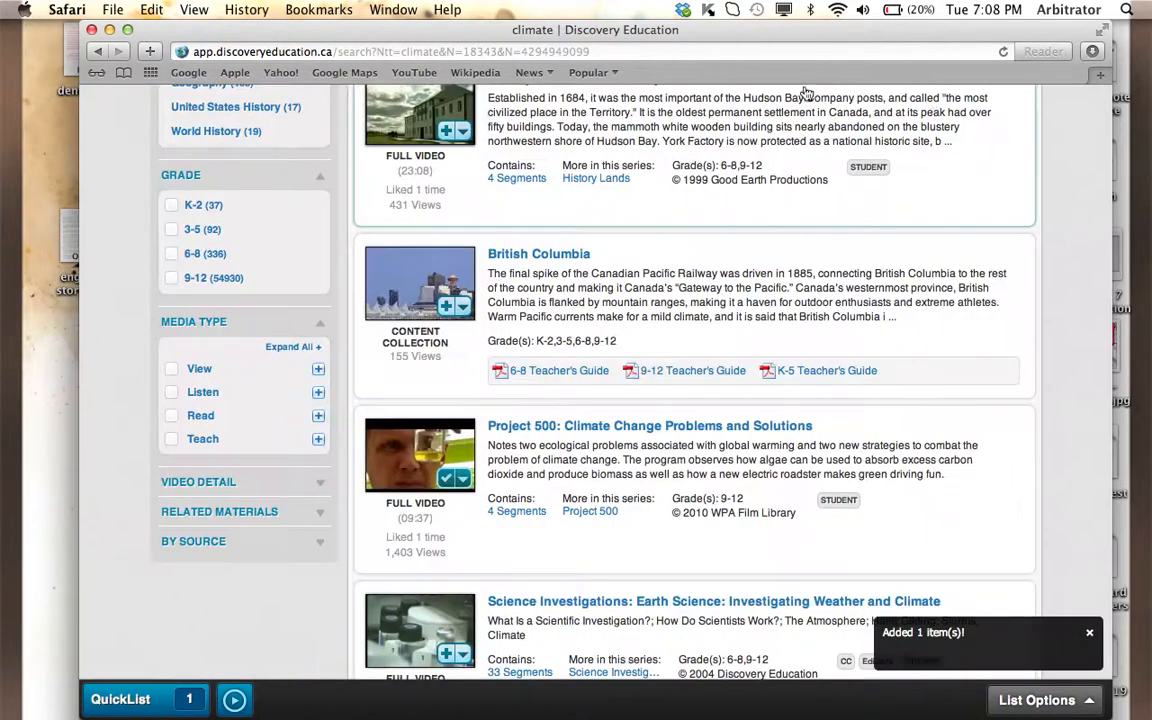
- Return to My Content and open the Assignments folder to check its items
scroll(390, 200, up, 5)
click(388, 200)
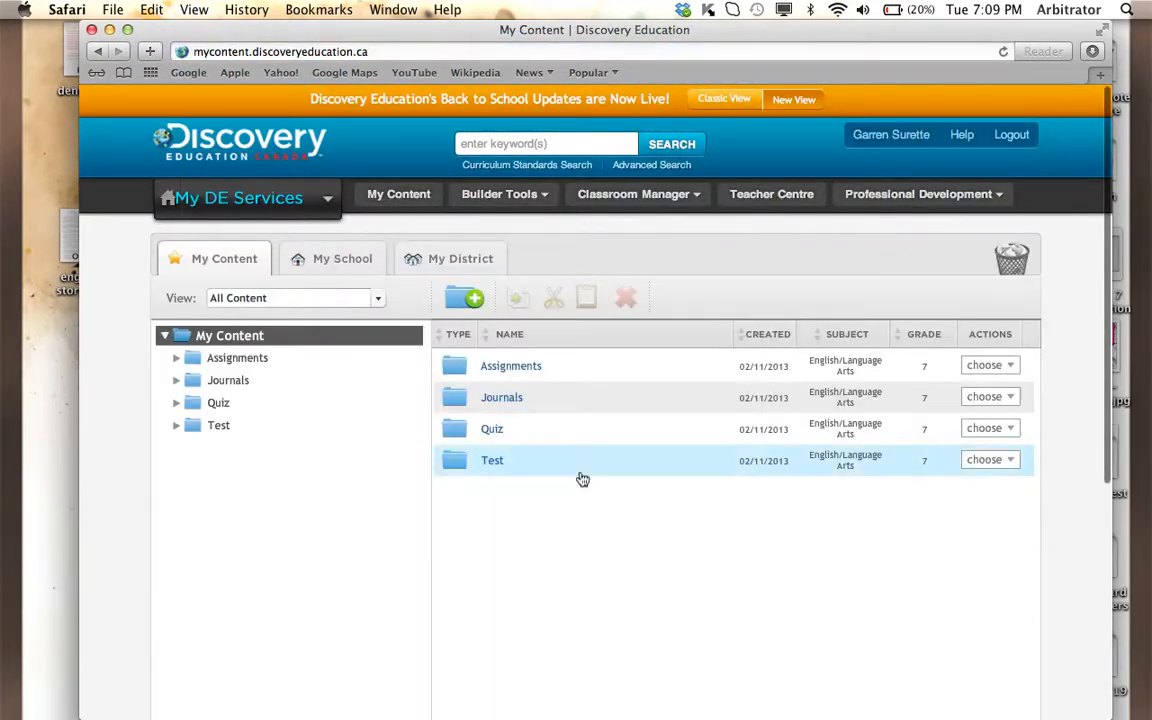
click(499, 380)
double_click(497, 378)
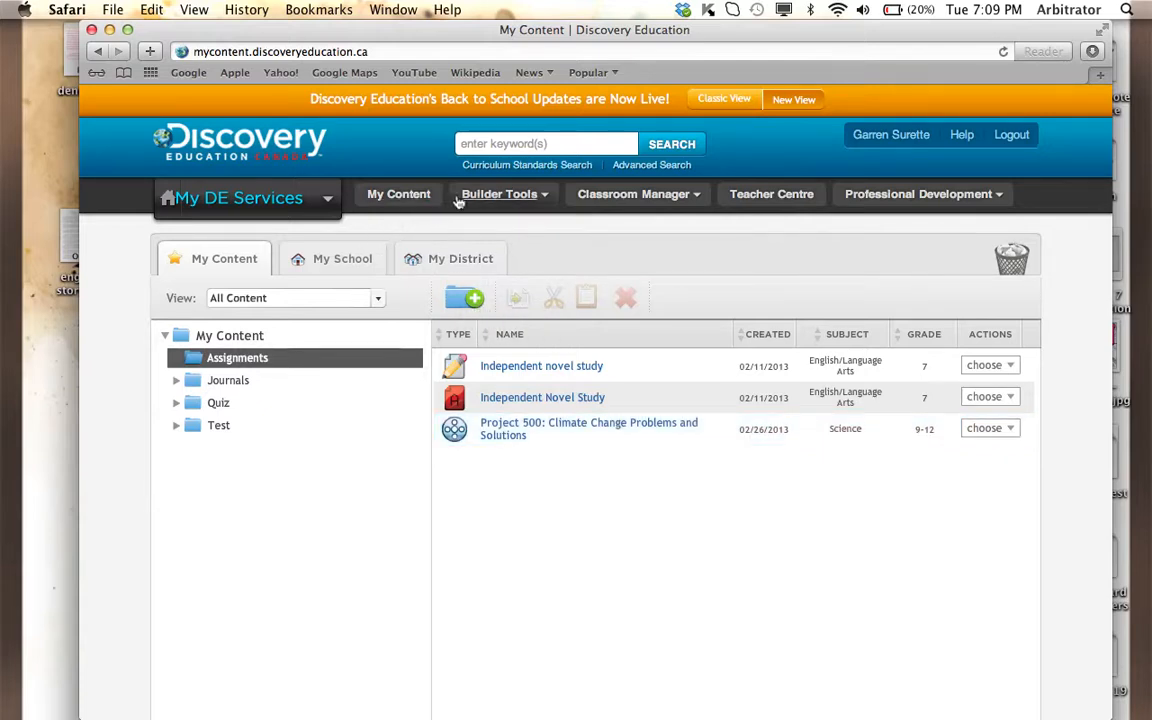
mouse_move(505, 201)
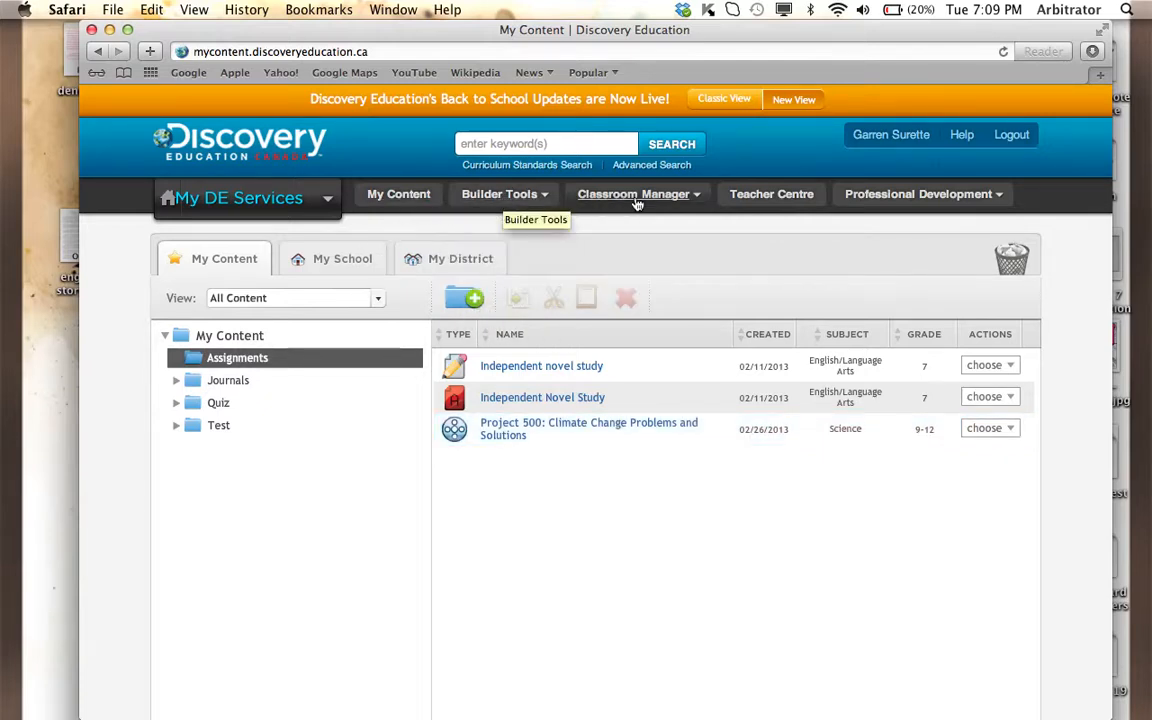
- View the My Classes list in Classroom Manager and return to My Content
mouse_move(637, 204)
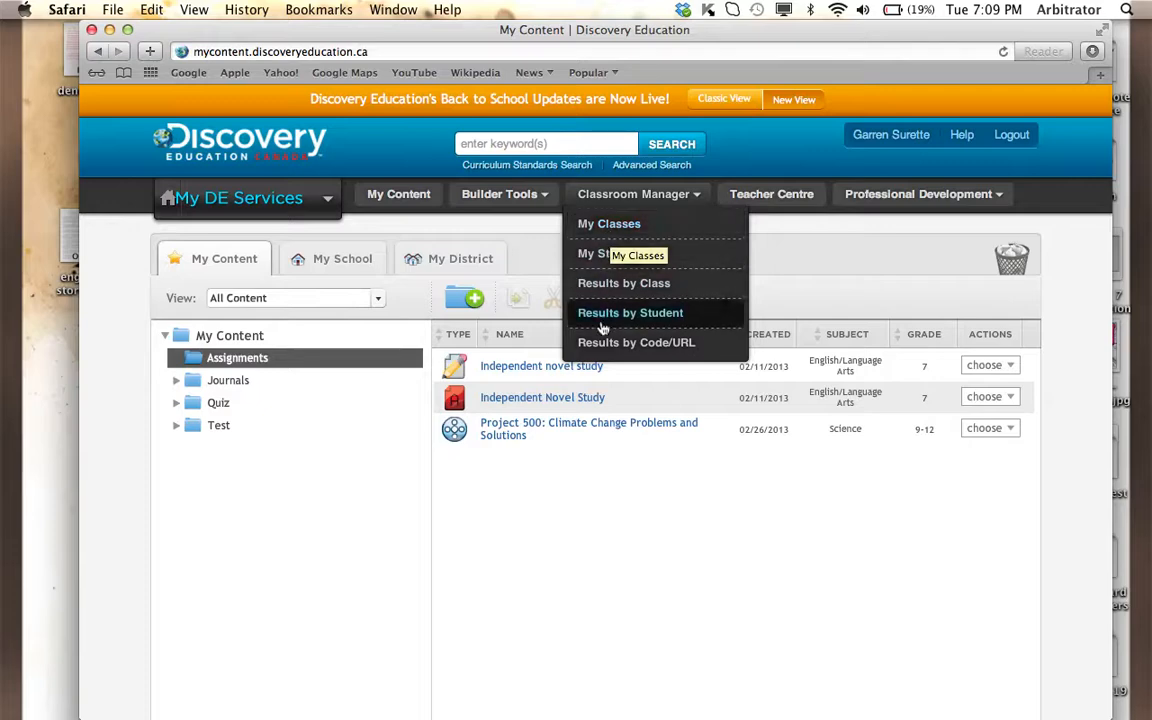
click(606, 227)
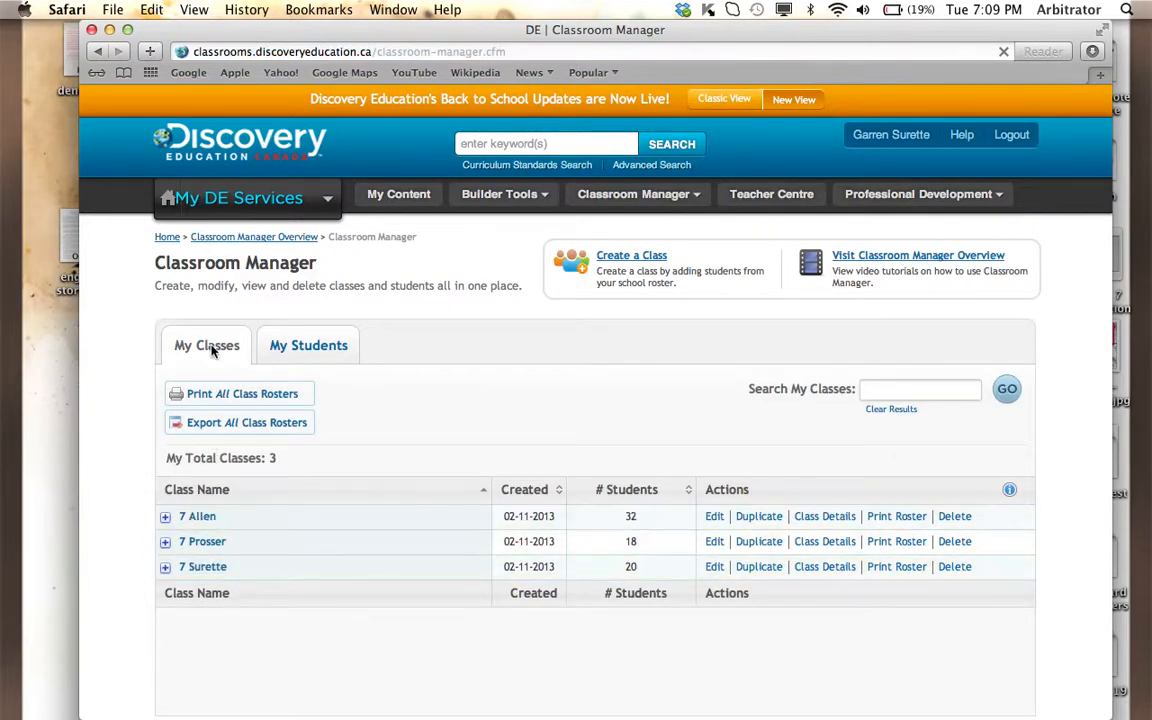
drag(160, 38, 243, 195)
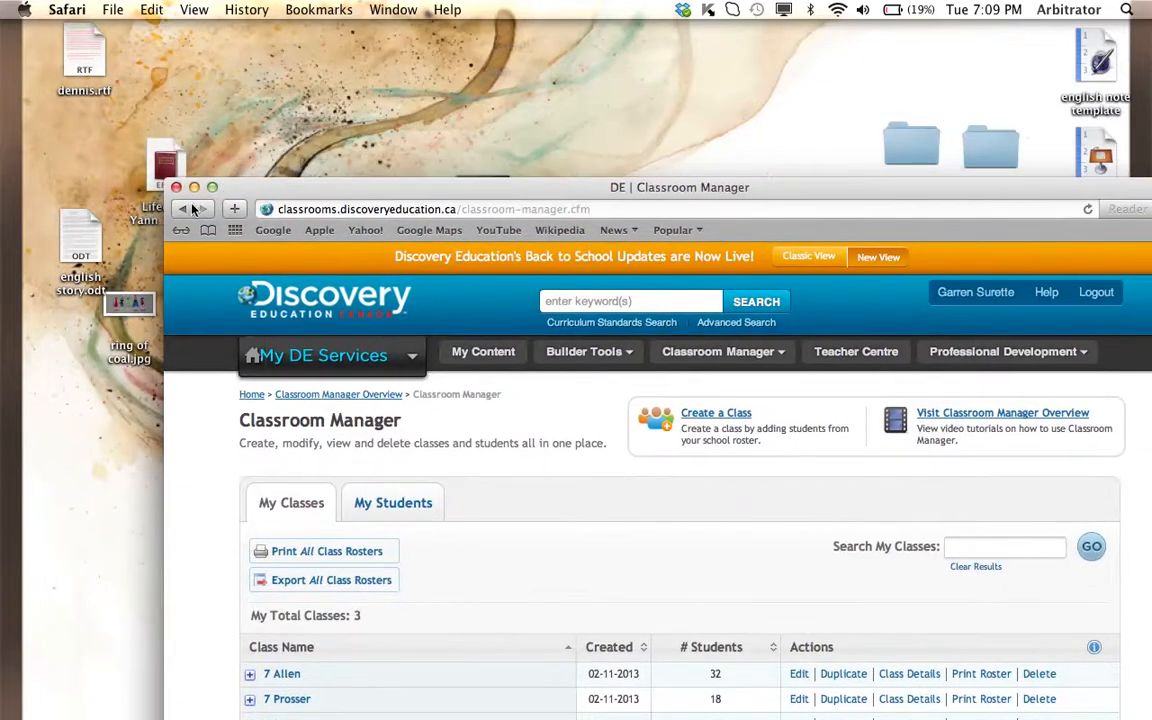
click(370, 305)
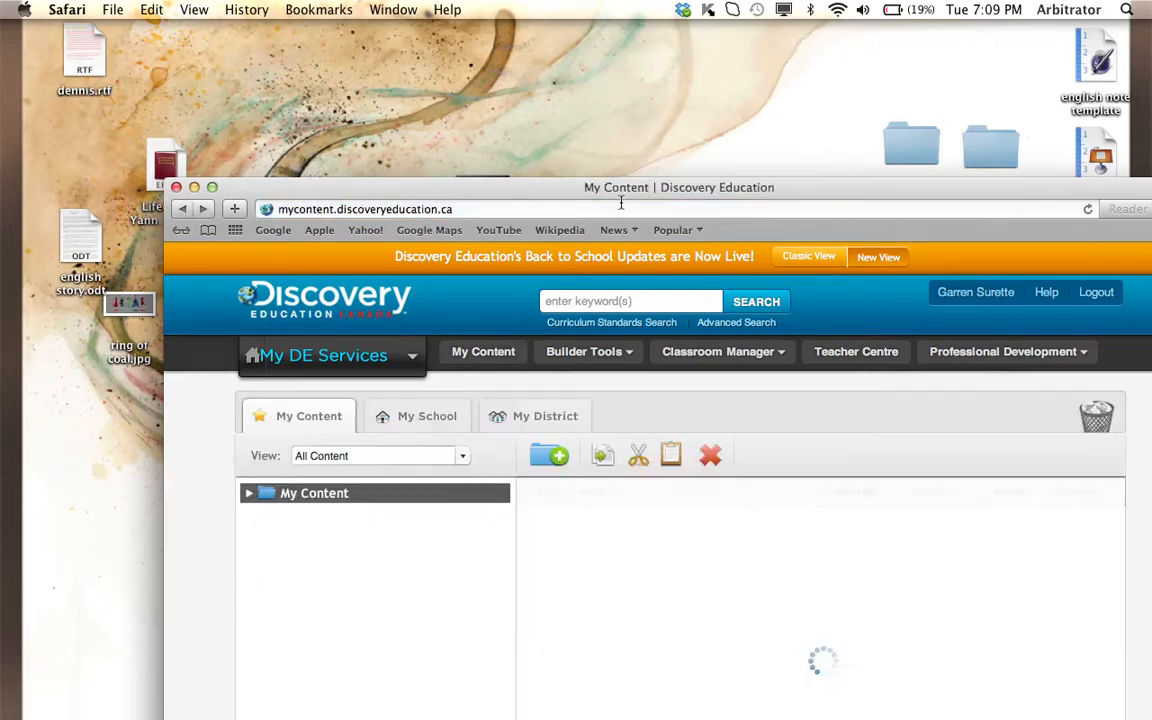
drag(620, 188, 522, 43)
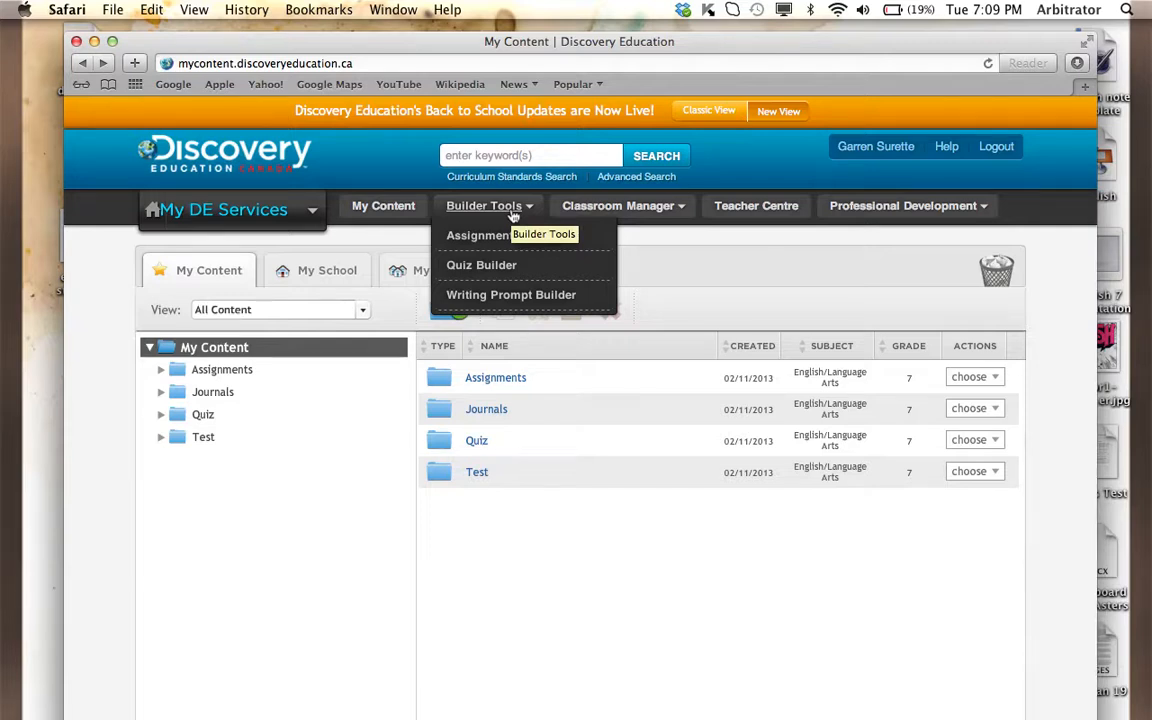
- Open the Quiz Builder, look over its page, and start creating a new quiz
click(474, 278)
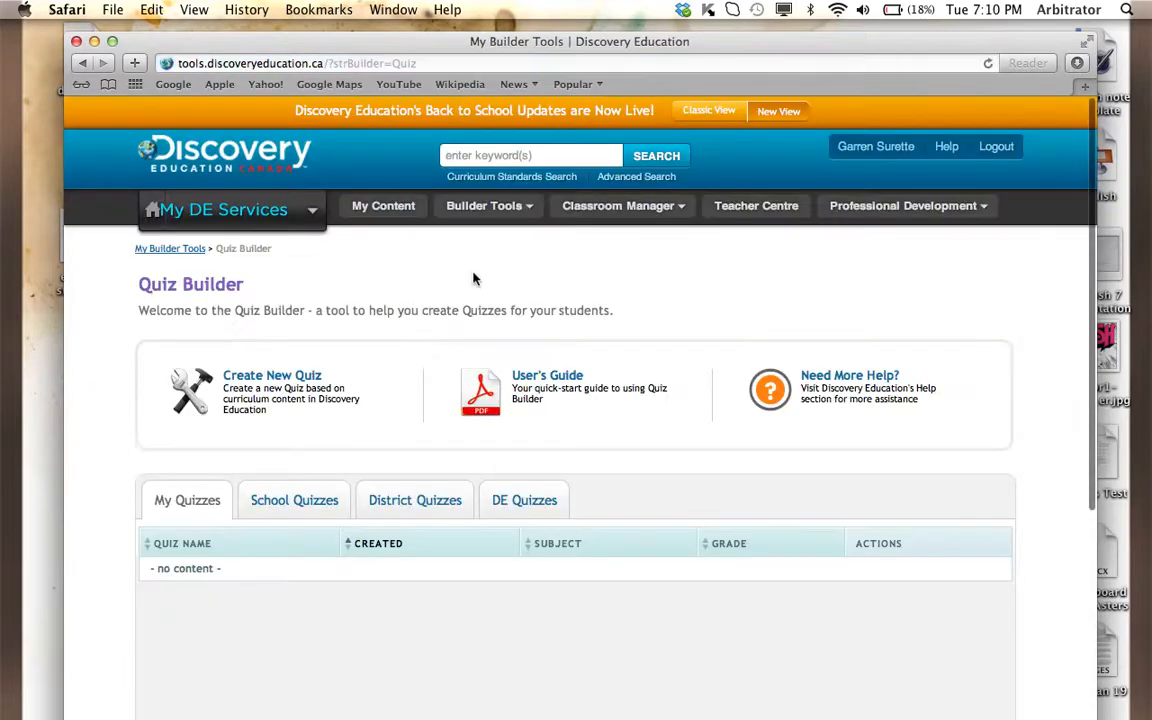
scroll(410, 475, down, 4)
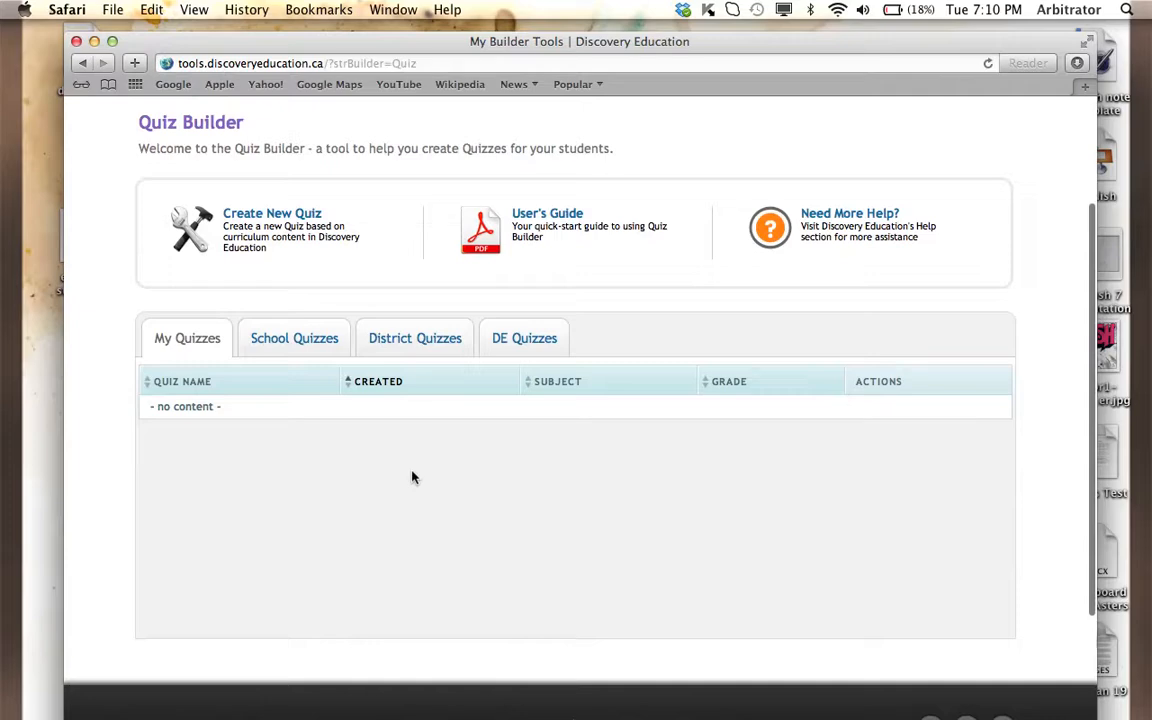
scroll(355, 435, up, 3)
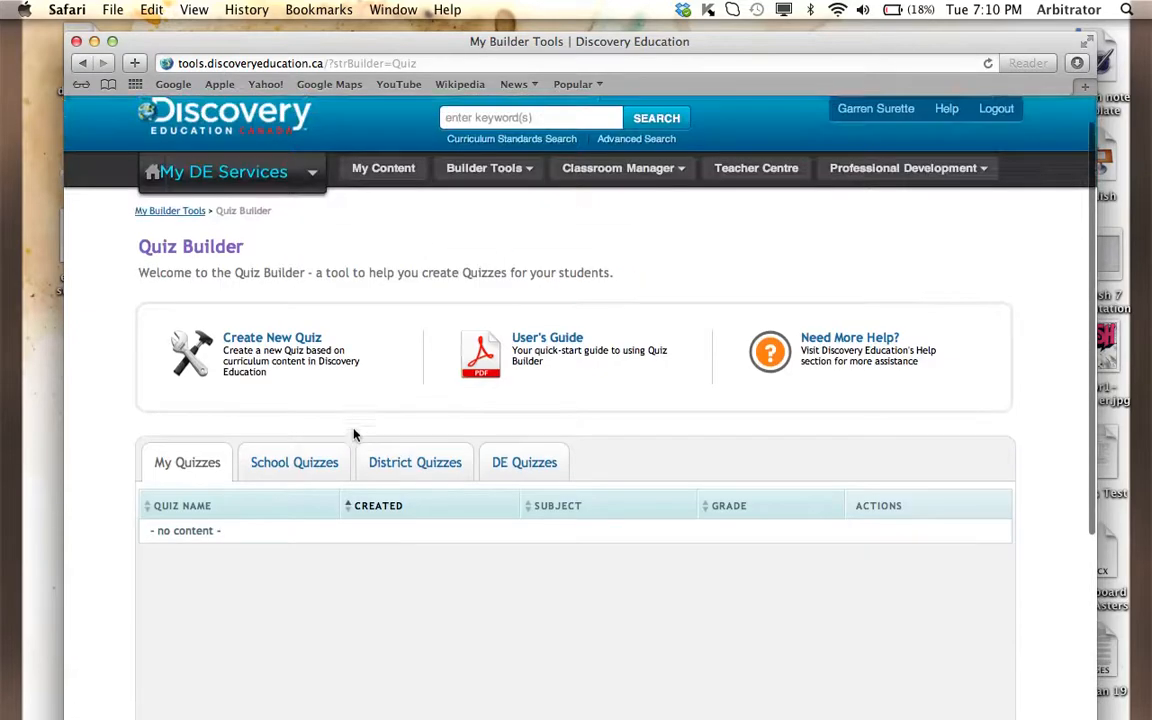
scroll(355, 435, up, 1)
scroll(355, 435, down, 4)
scroll(355, 435, up, 4)
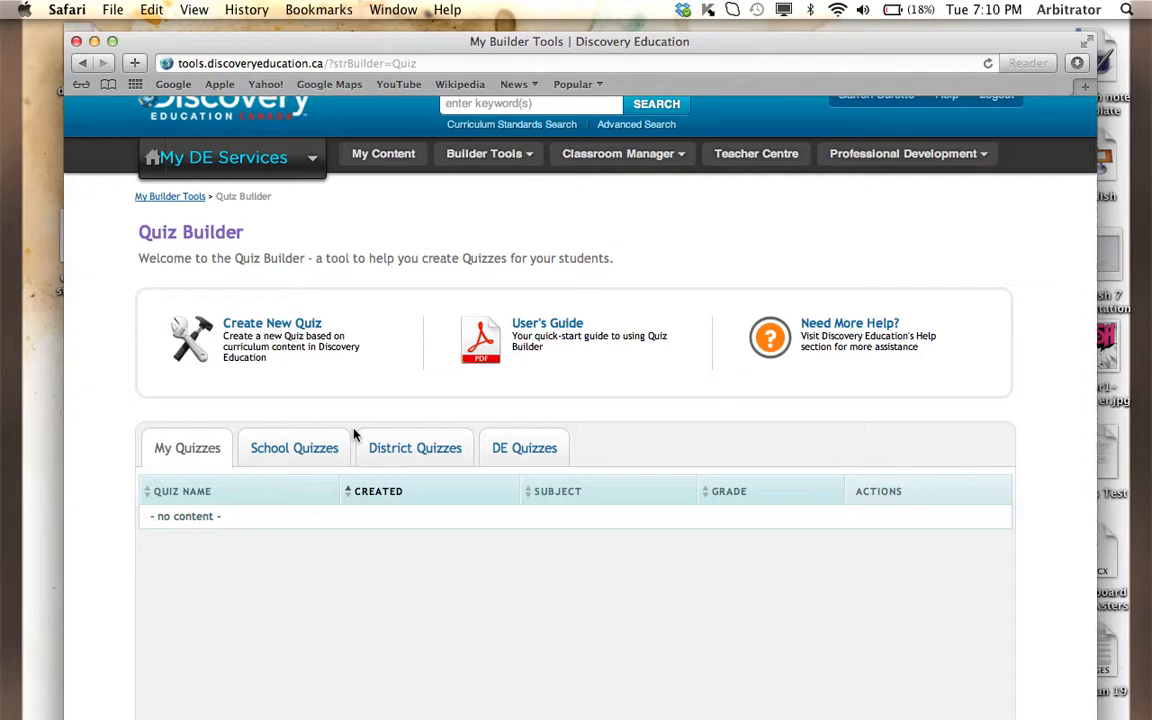
scroll(355, 435, down, 1)
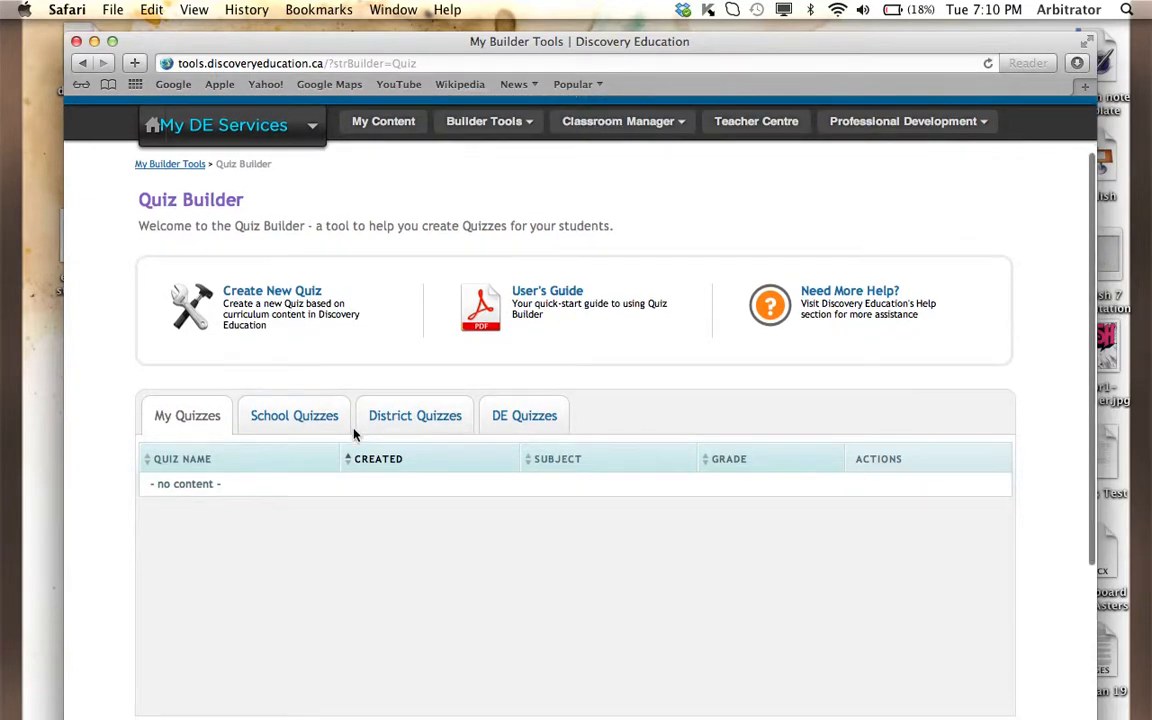
scroll(355, 433, down, 1)
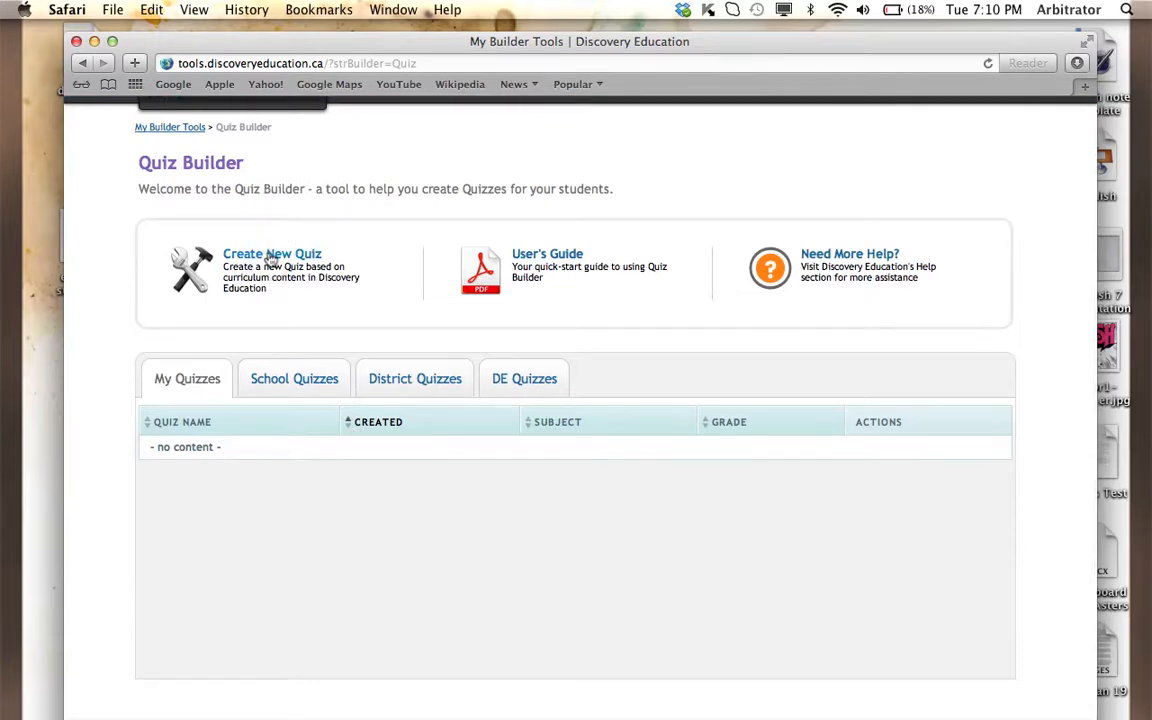
click(270, 256)
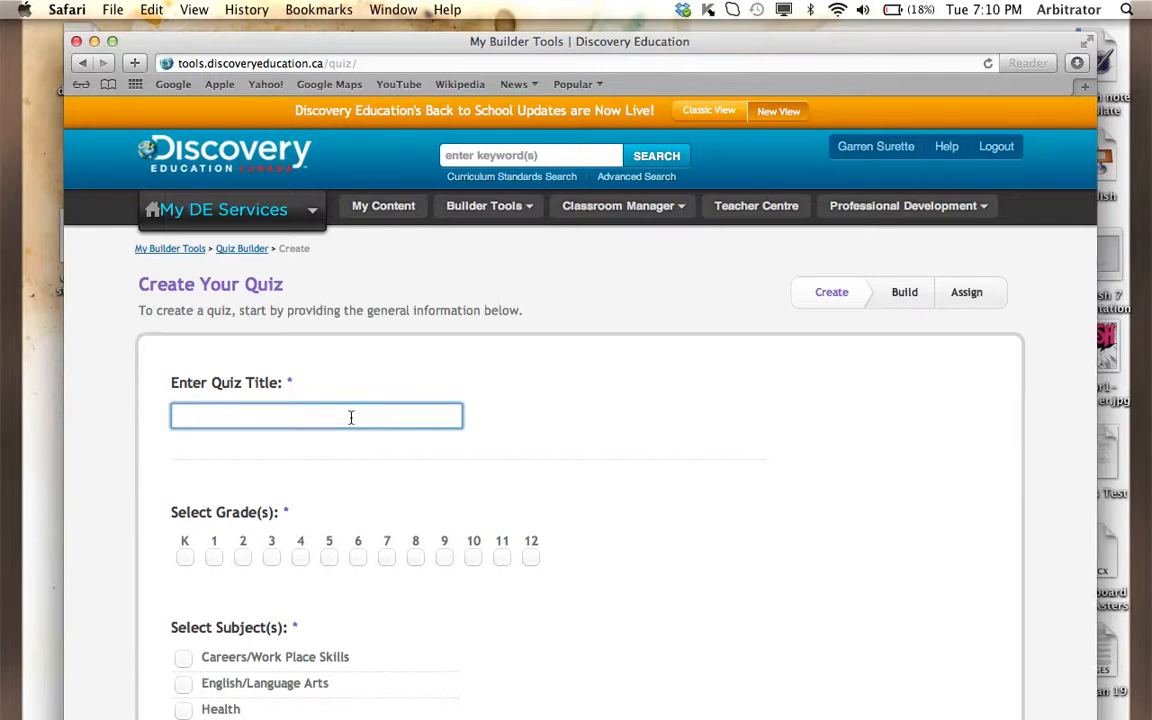
- Title the quiz "Life of Pi" and assign it to grade 7 and the English/Language Arts subject
text(Life of Pi)
click(386, 557)
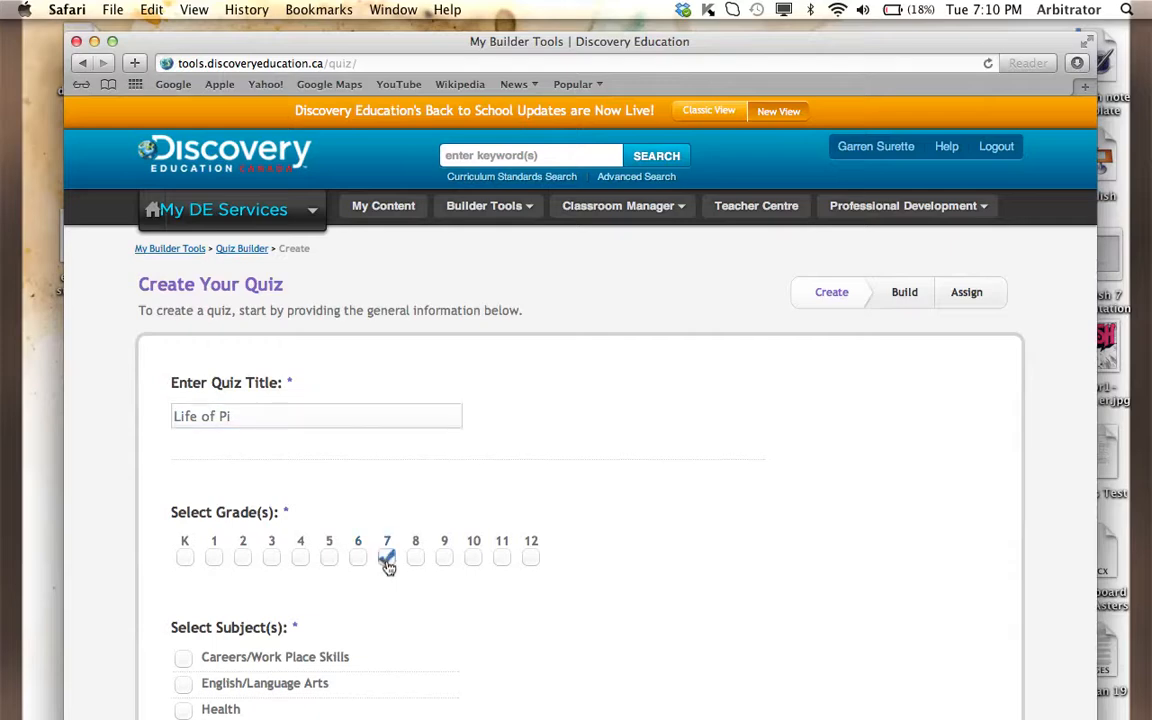
scroll(389, 568, down, 3)
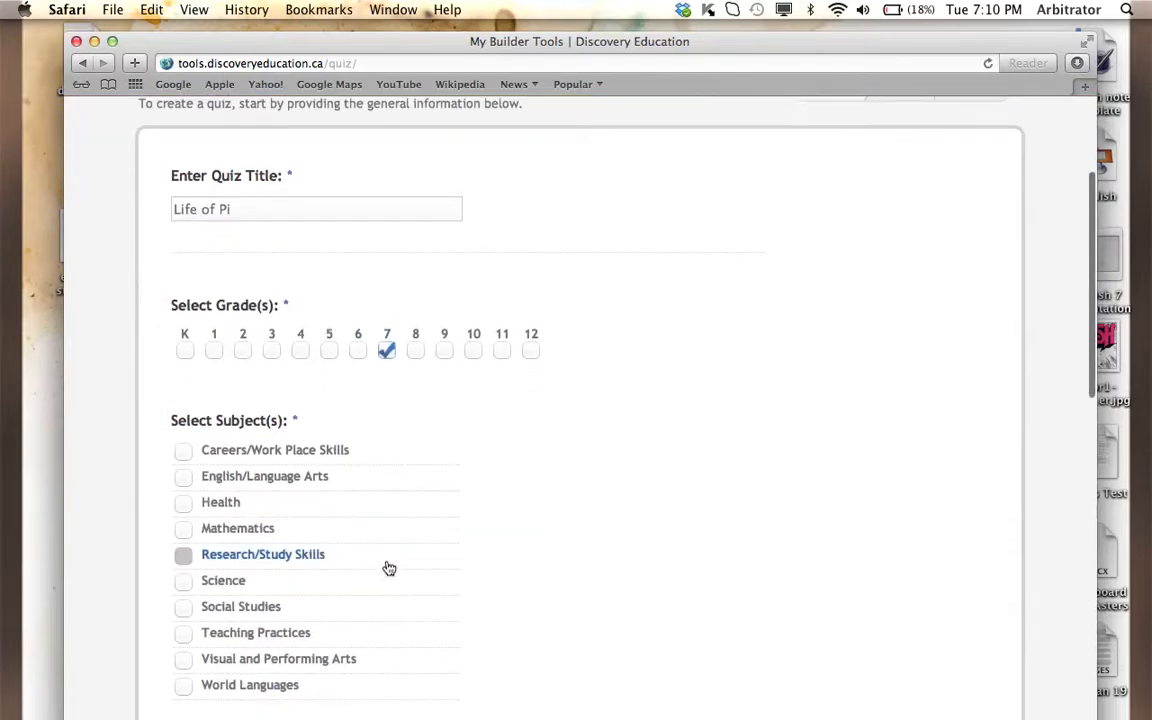
click(184, 479)
- Add the quiz instructions "Please answet the following questions in full sentences." and finish editing that section
scroll(185, 483, down, 3)
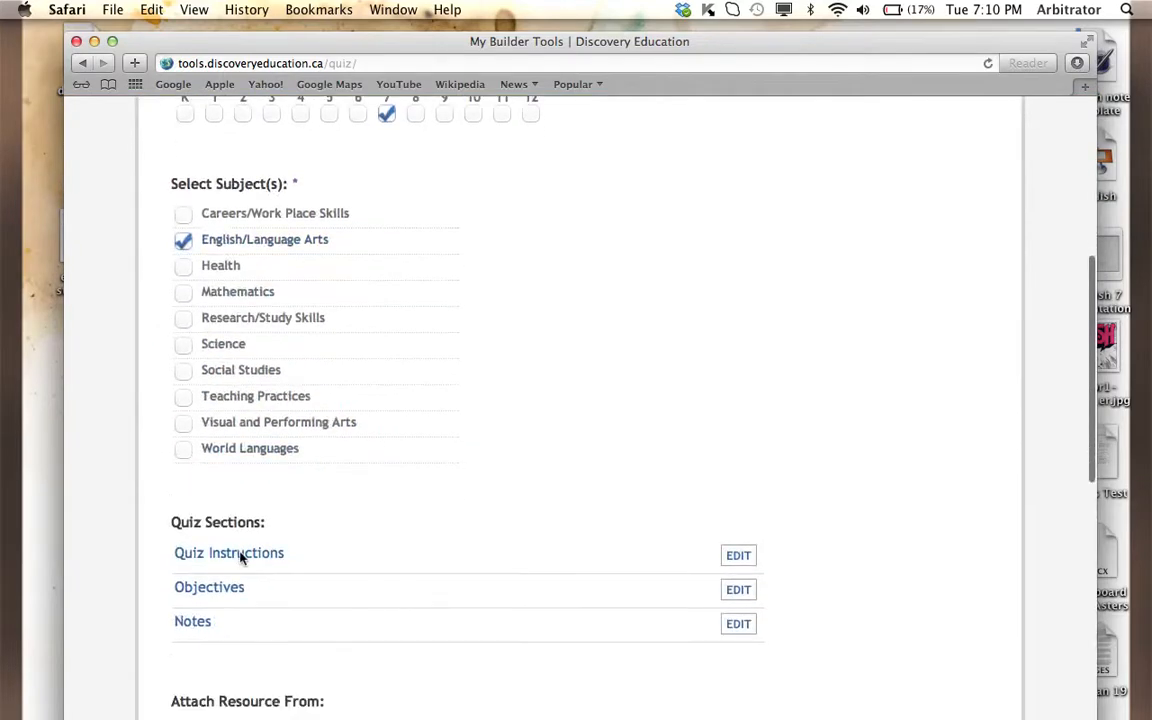
scroll(240, 553, down, 3)
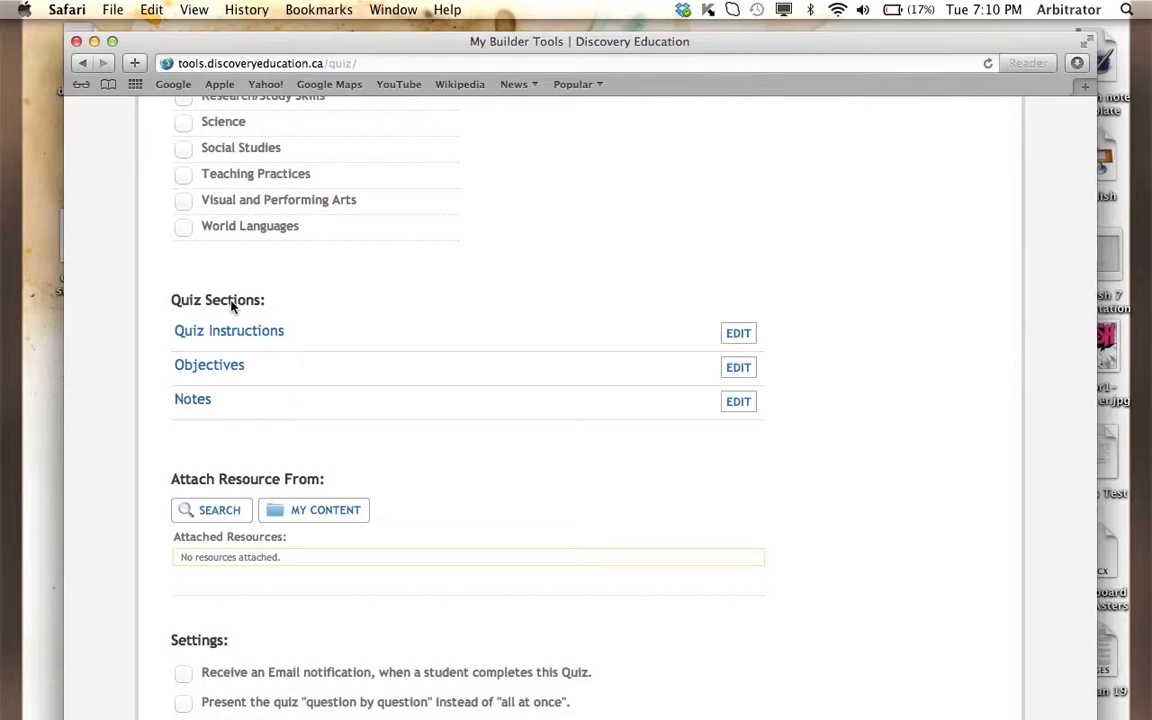
click(739, 342)
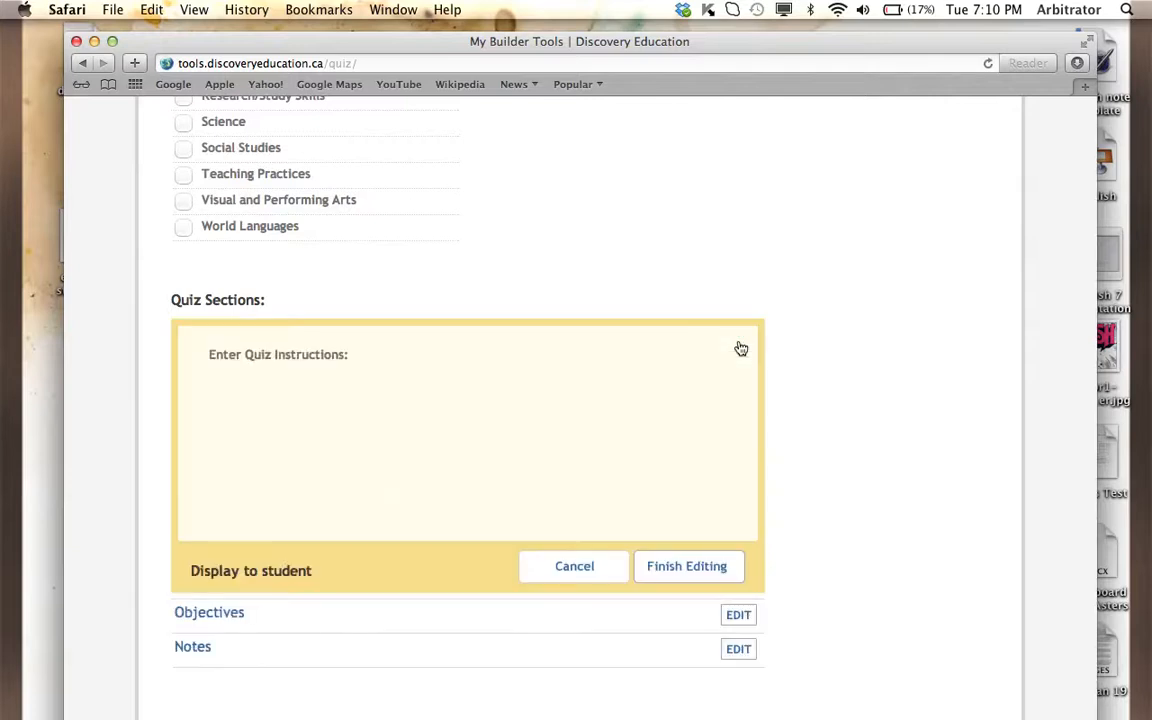
click(348, 352)
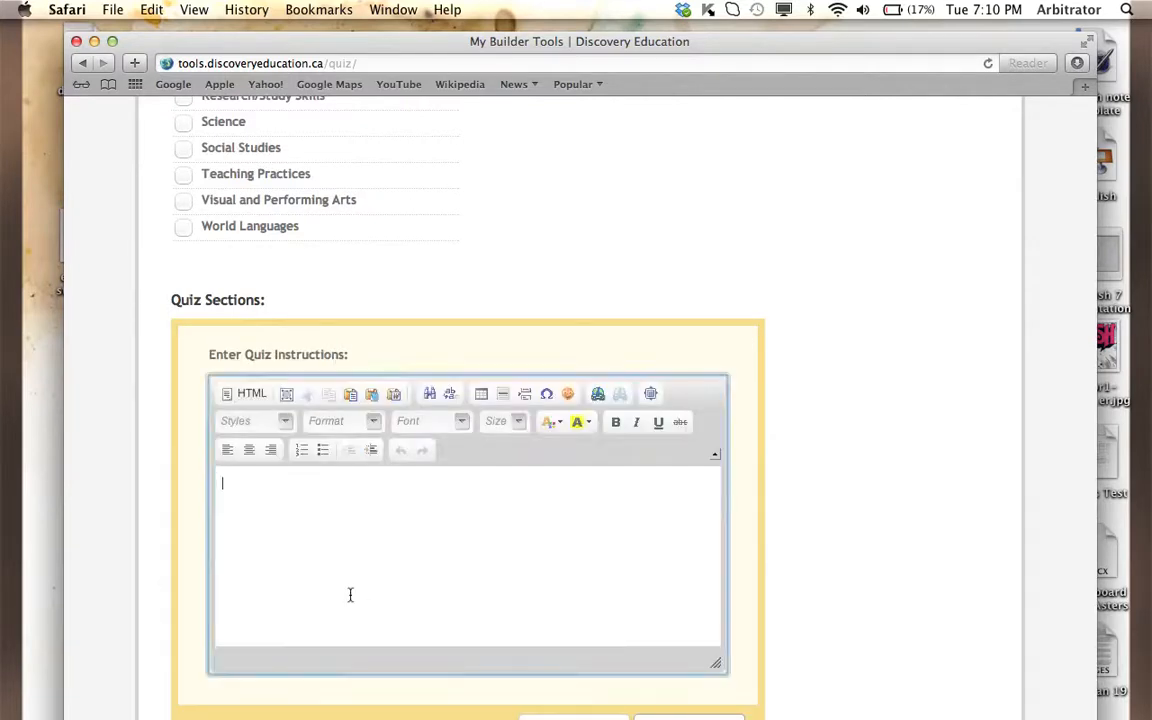
text(Ple)
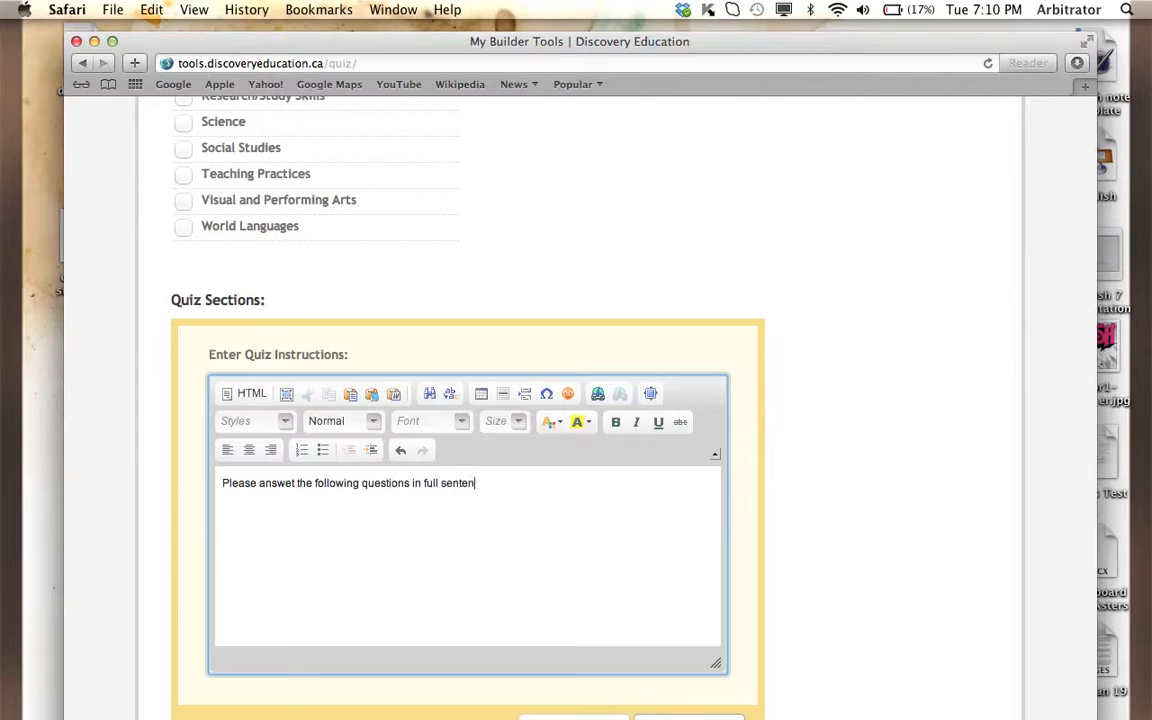
scroll(352, 573, down, 3)
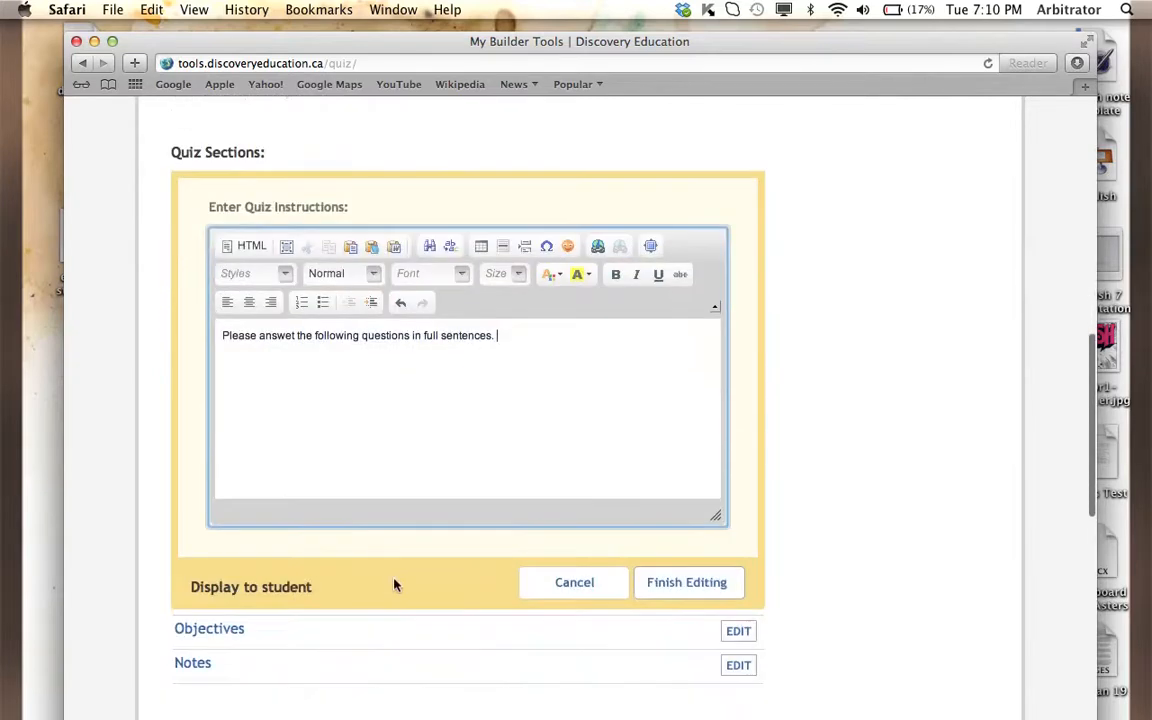
click(659, 588)
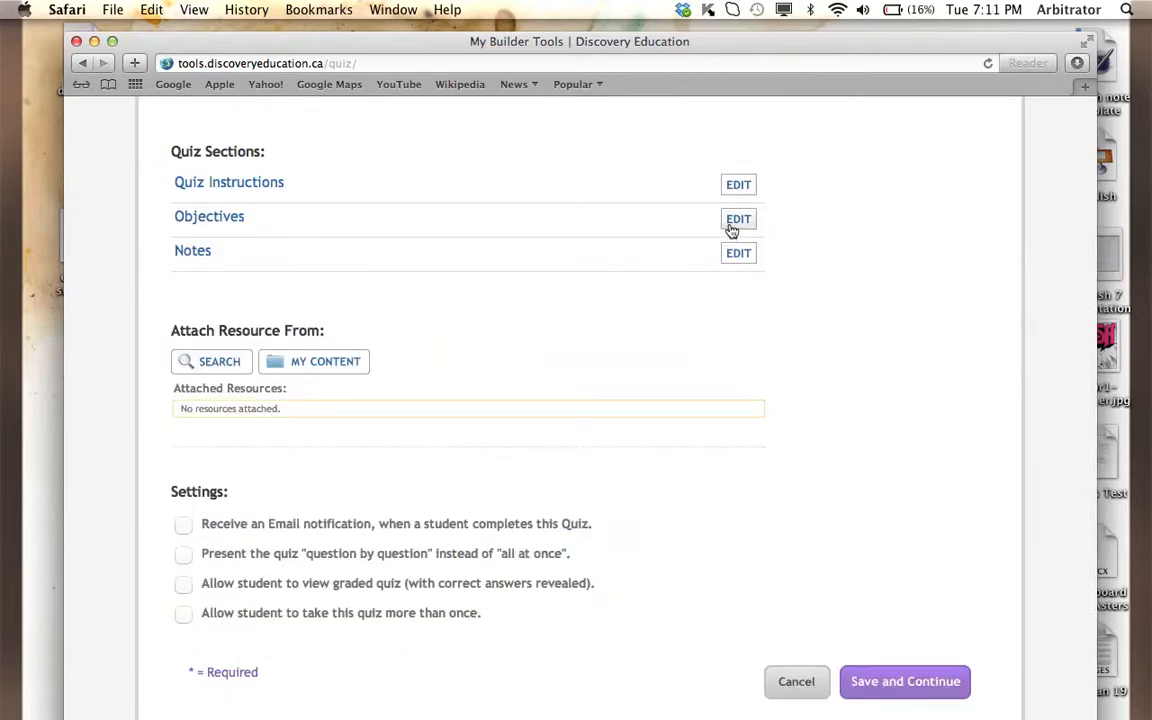
- Add the quiz notes "for questions 3 and 4 you may answer in point form." and finish editing that section
click(738, 256)
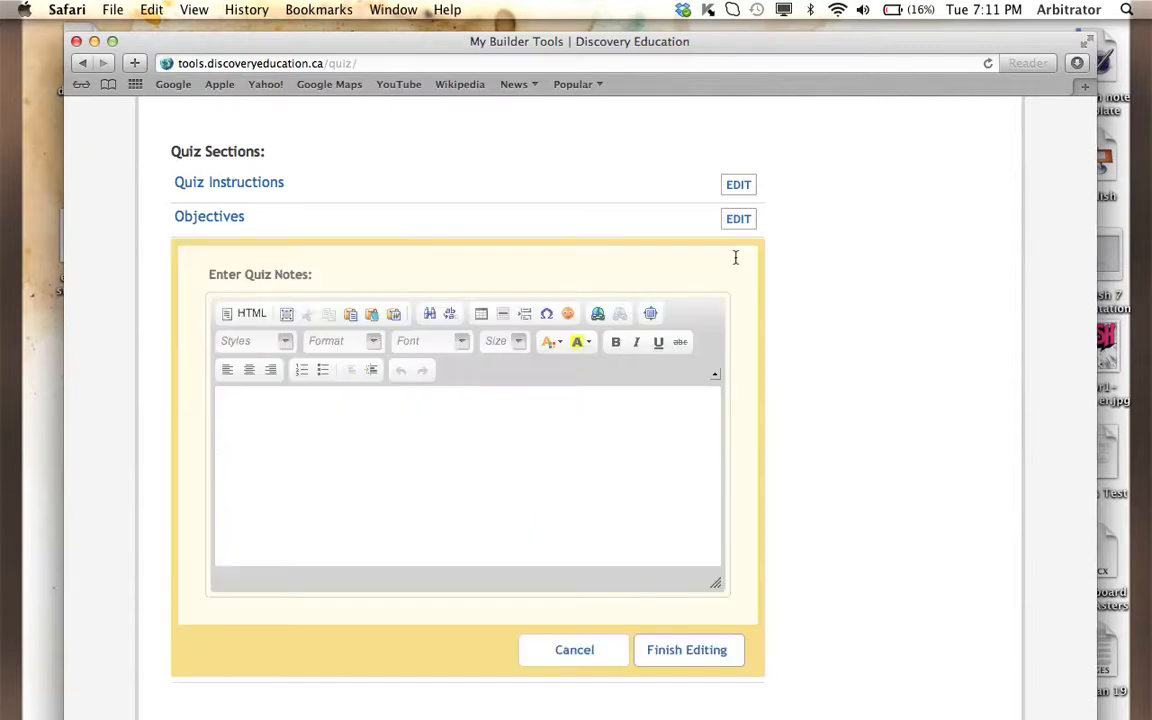
click(436, 441)
text(Al)
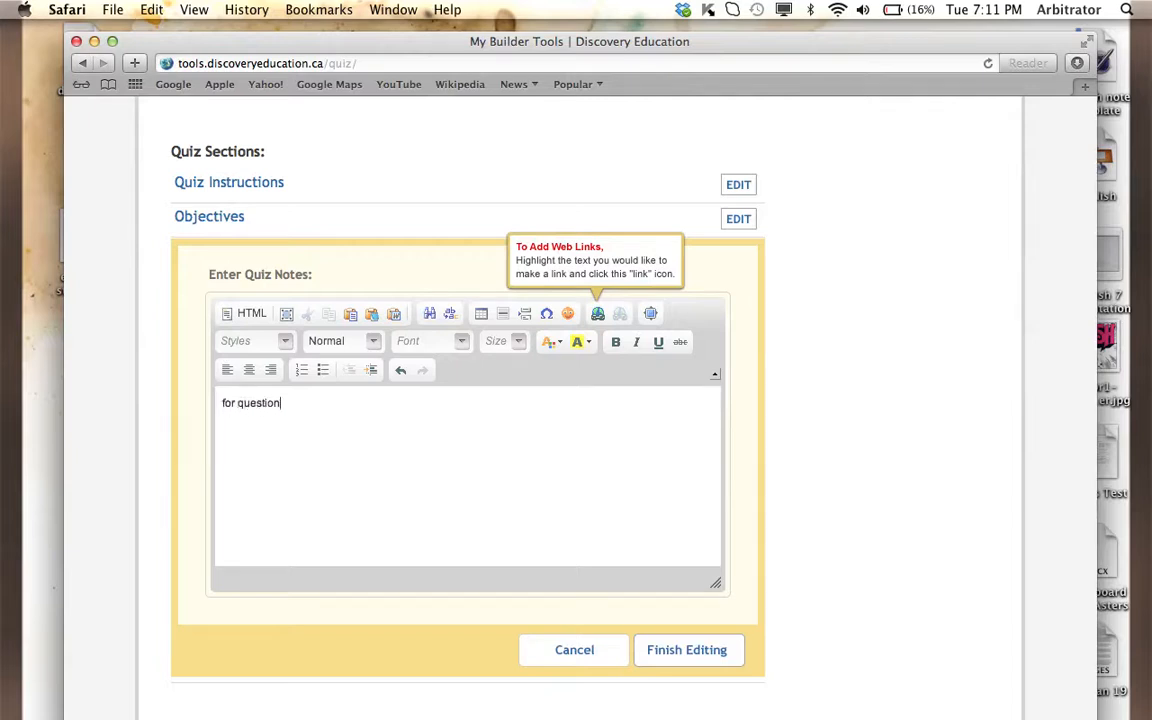
text(4 you may answer in point form)
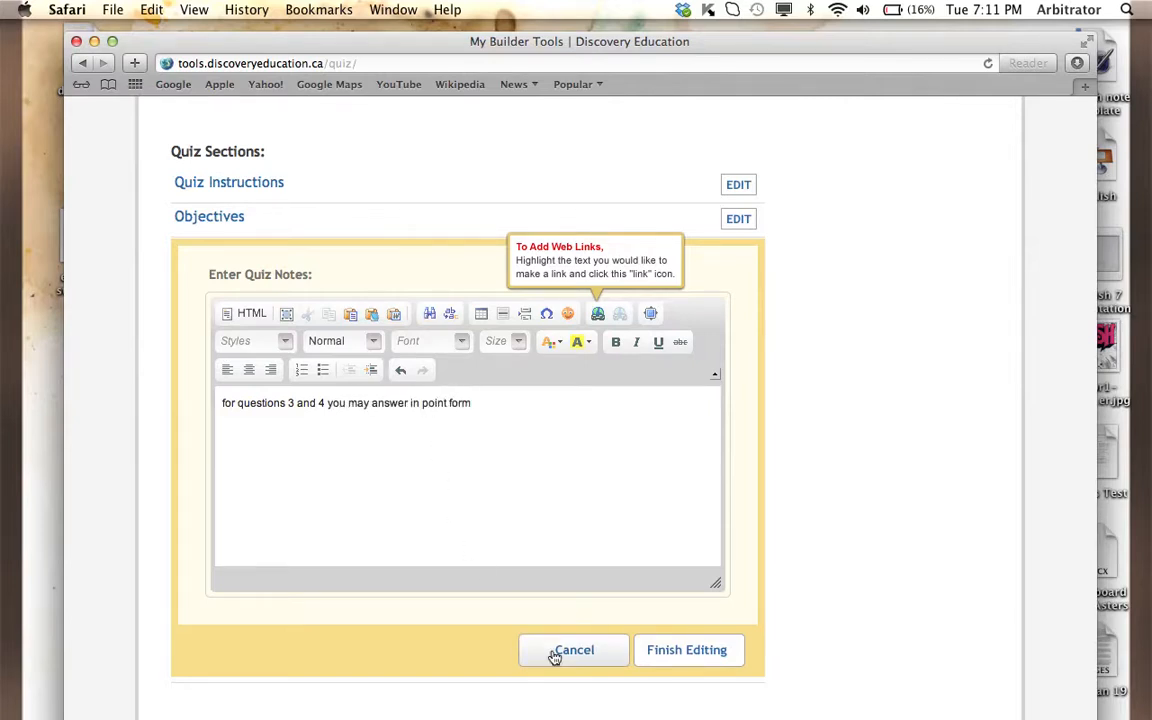
text(.)
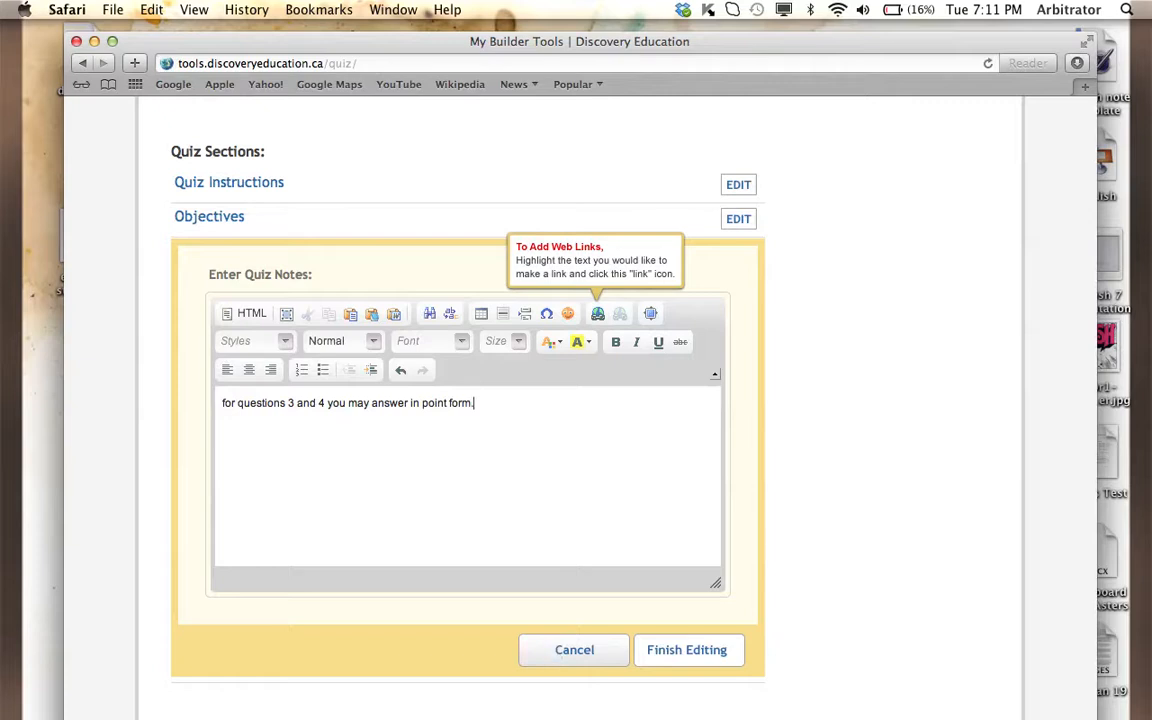
click(731, 650)
- Save the quiz to the Quiz folder in My Content and continue to building its questions
scroll(597, 519, down, 3)
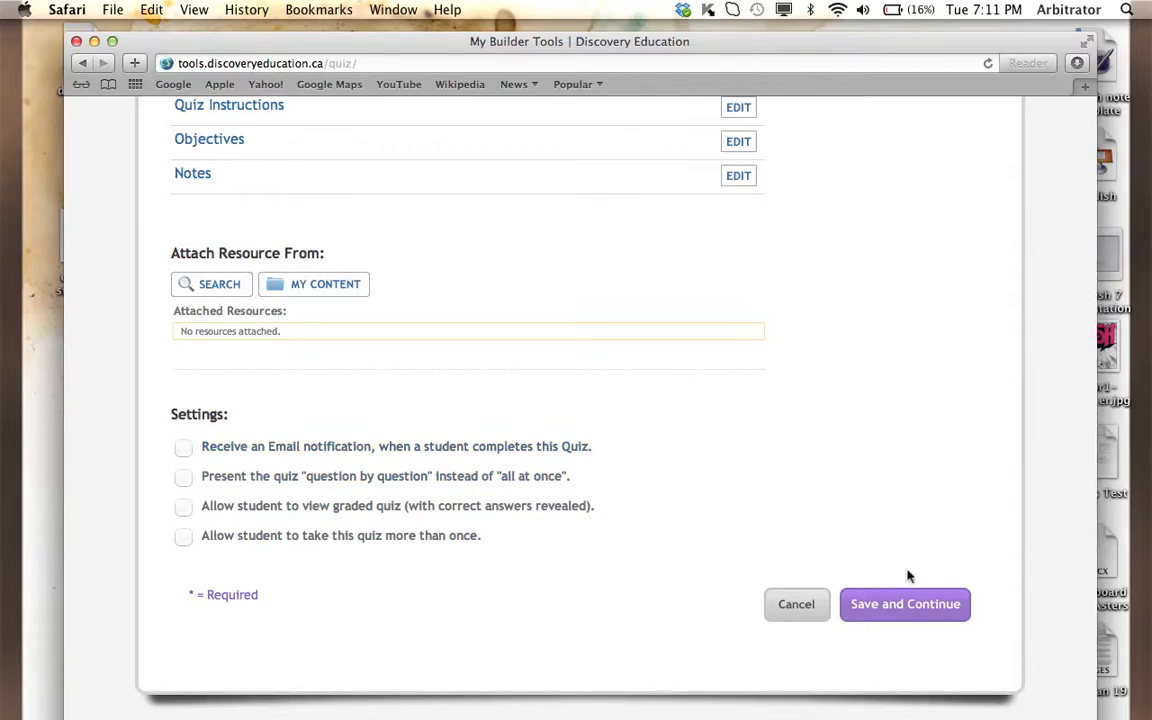
click(905, 604)
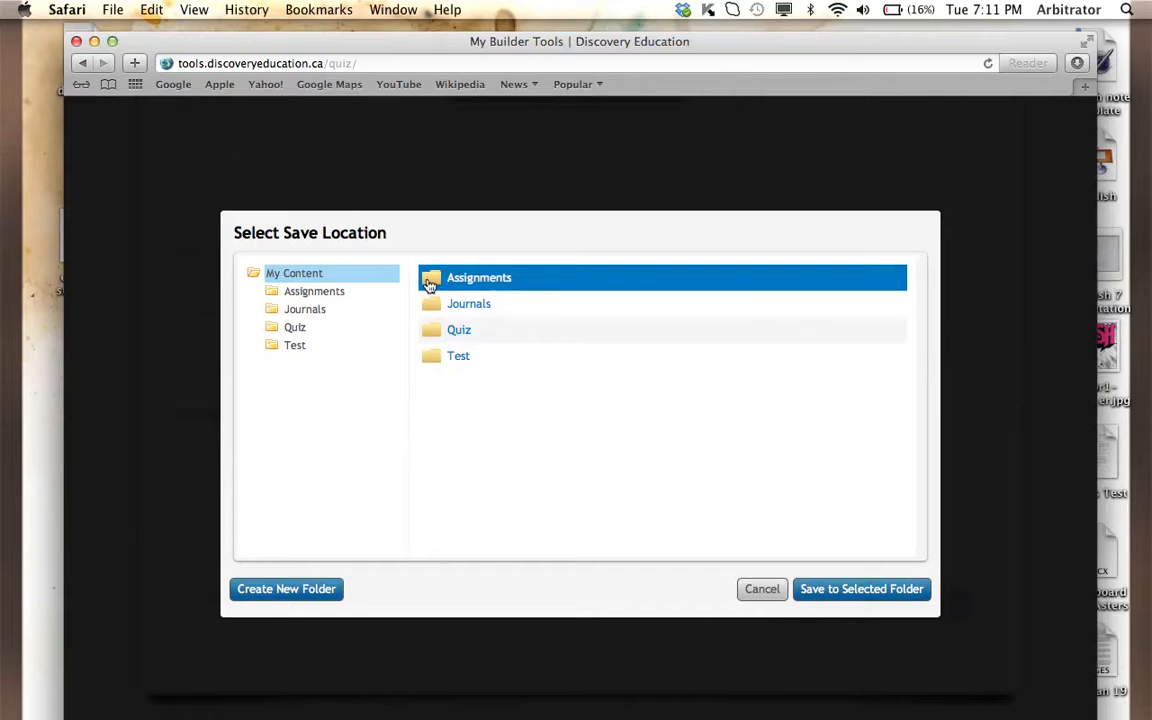
double_click(453, 339)
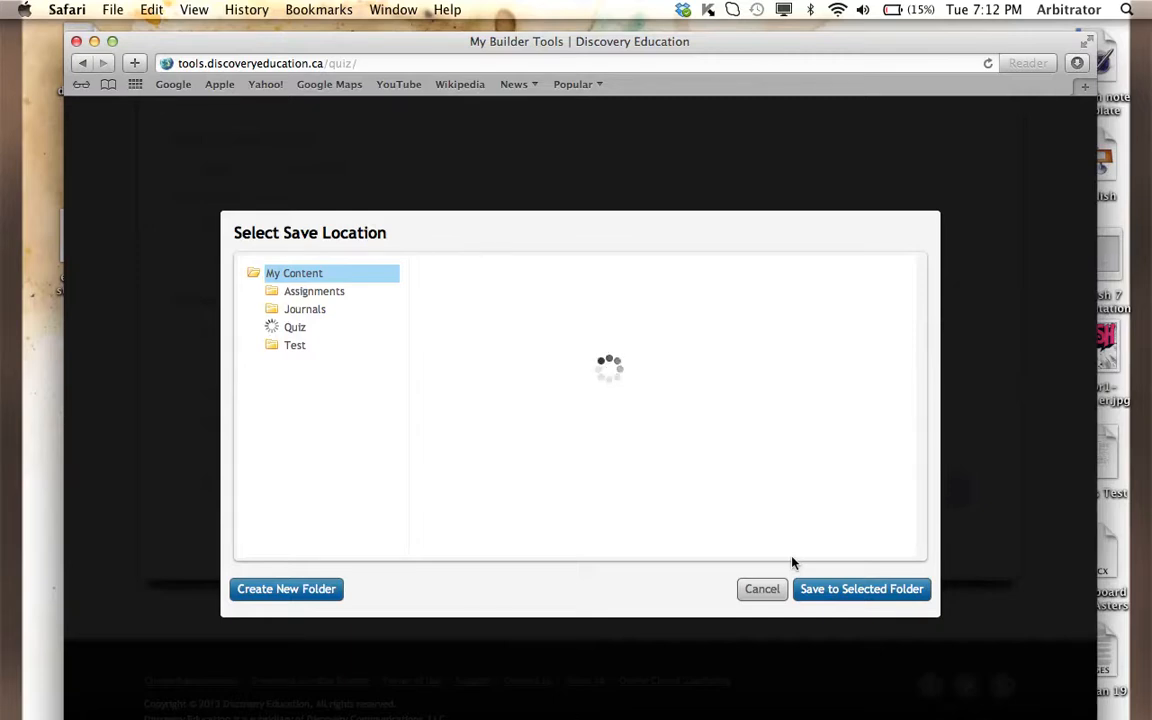
click(829, 597)
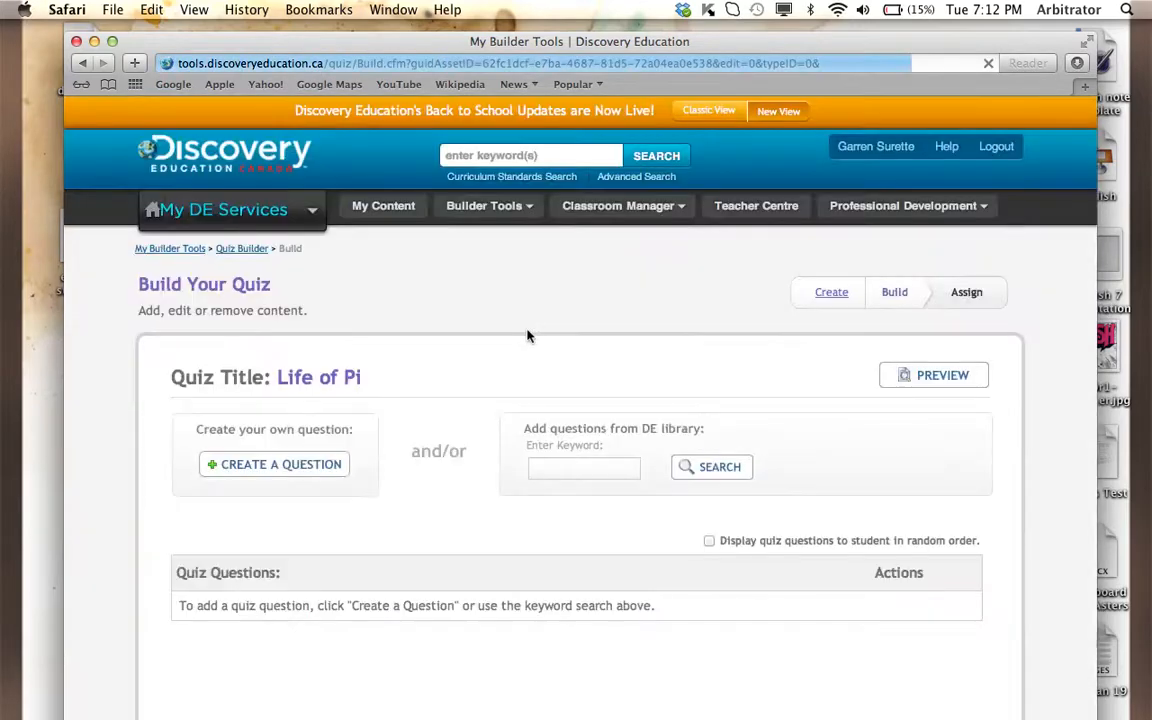
- Create a new quiz question and set its type to Multiple Answer
scroll(477, 503, down, 4)
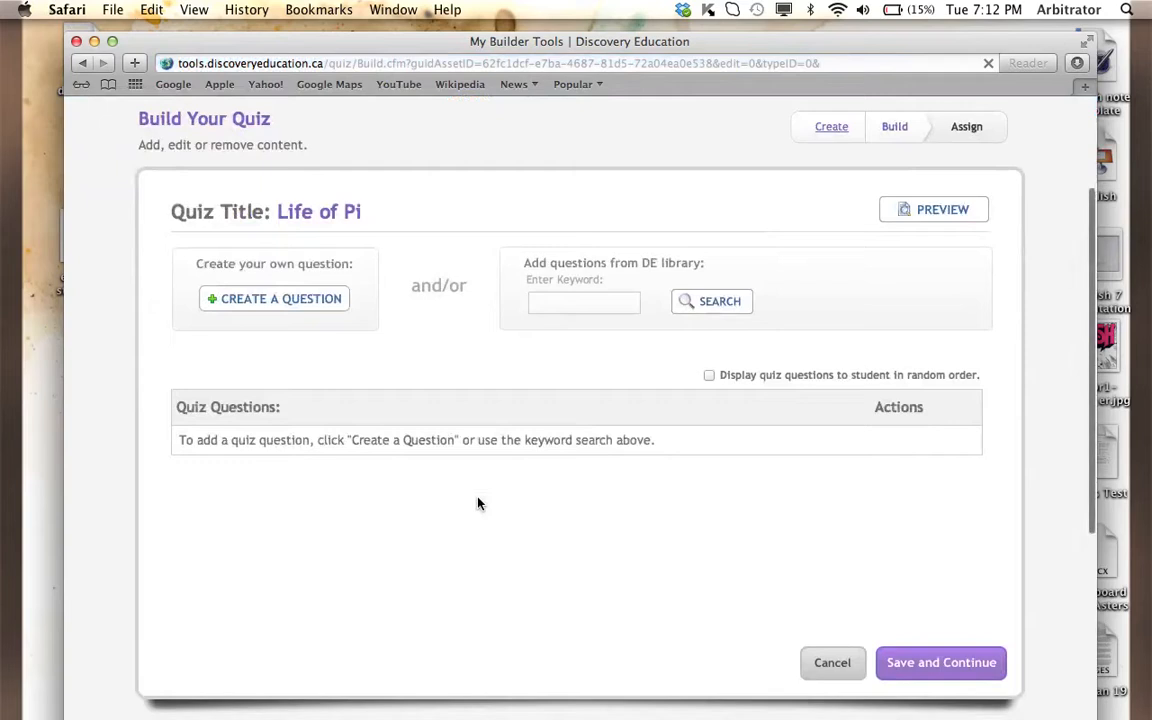
click(267, 299)
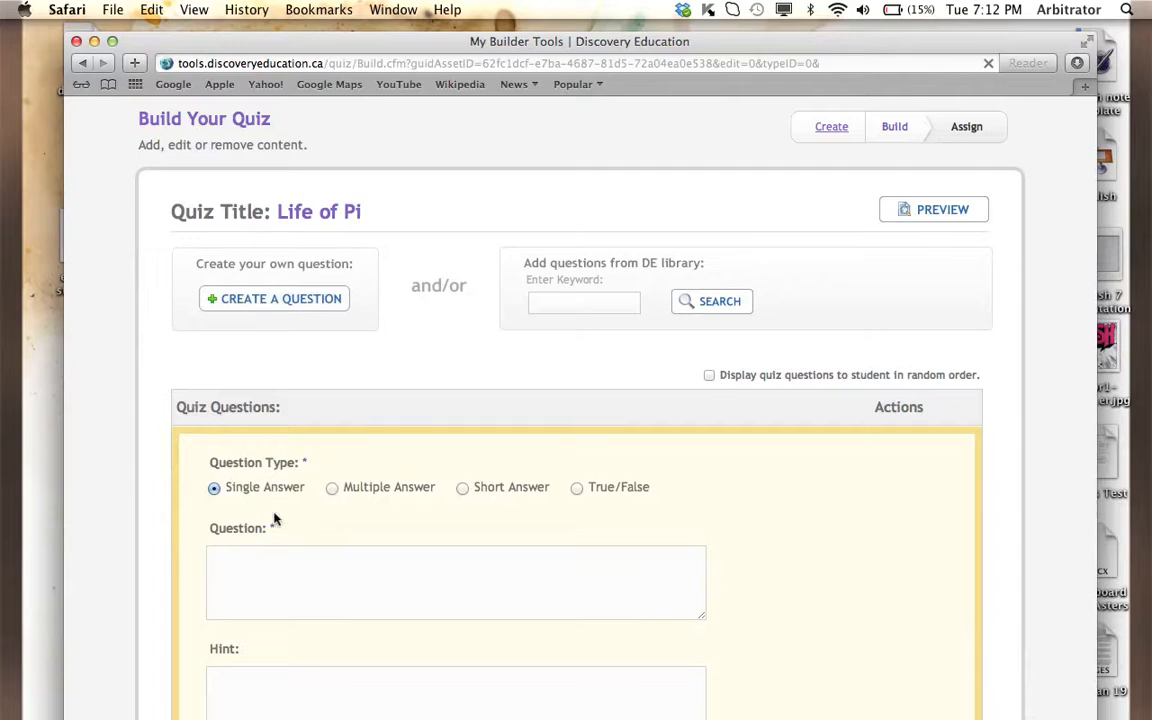
scroll(275, 519, down, 2)
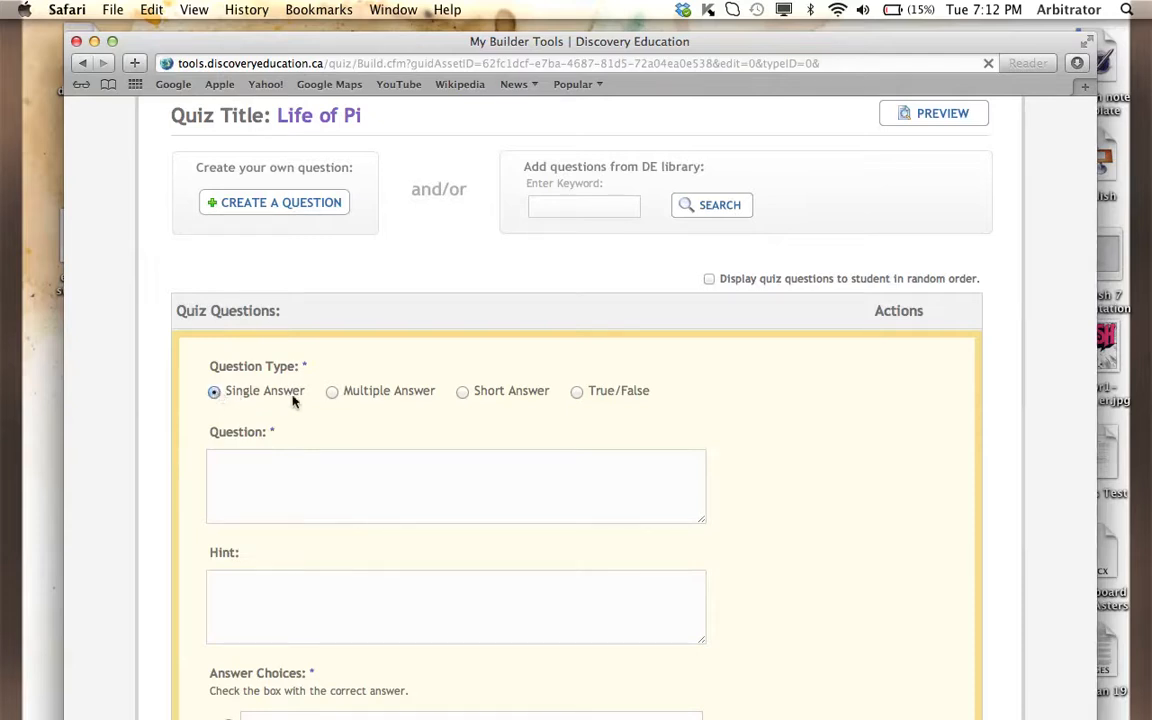
click(333, 393)
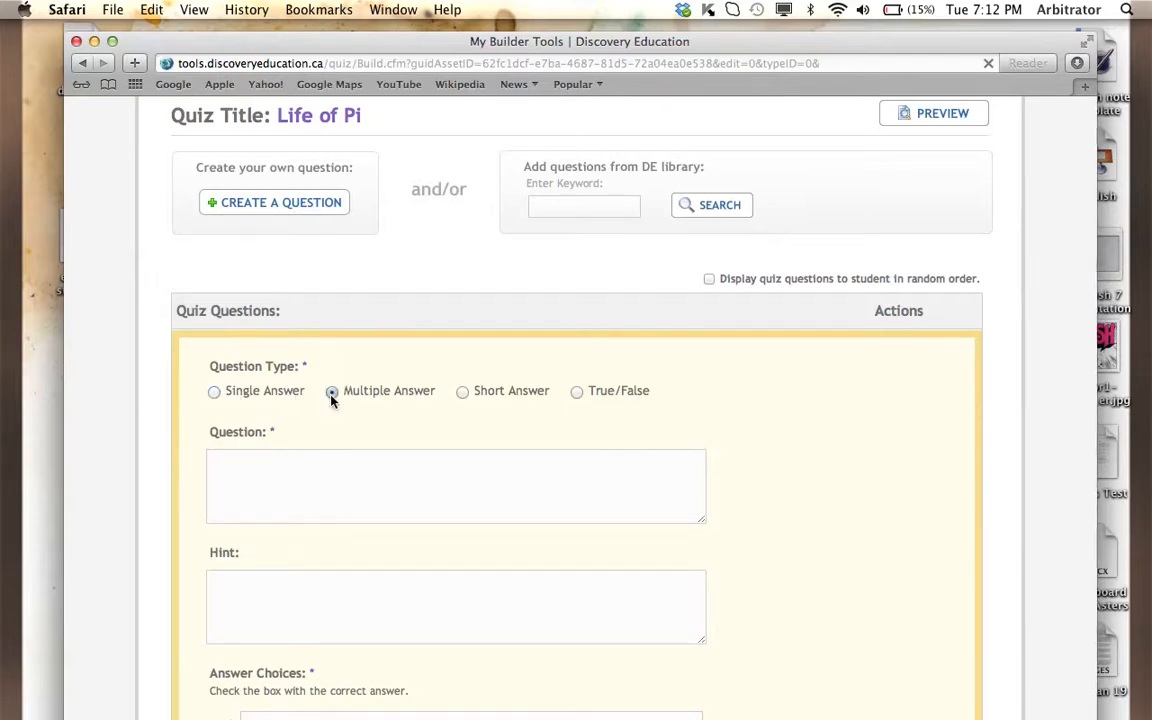
- Enter "How did pi get his nickname in chapter 4?" as the question text
click(323, 480)
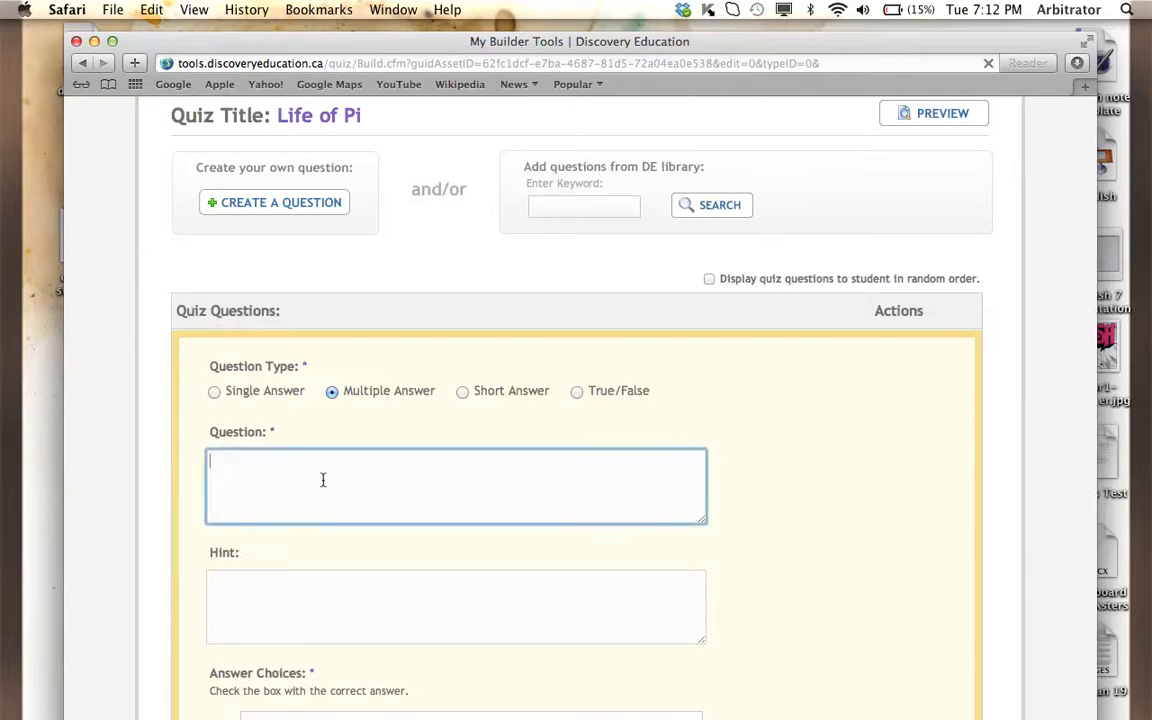
text(How did pi get his nicma)
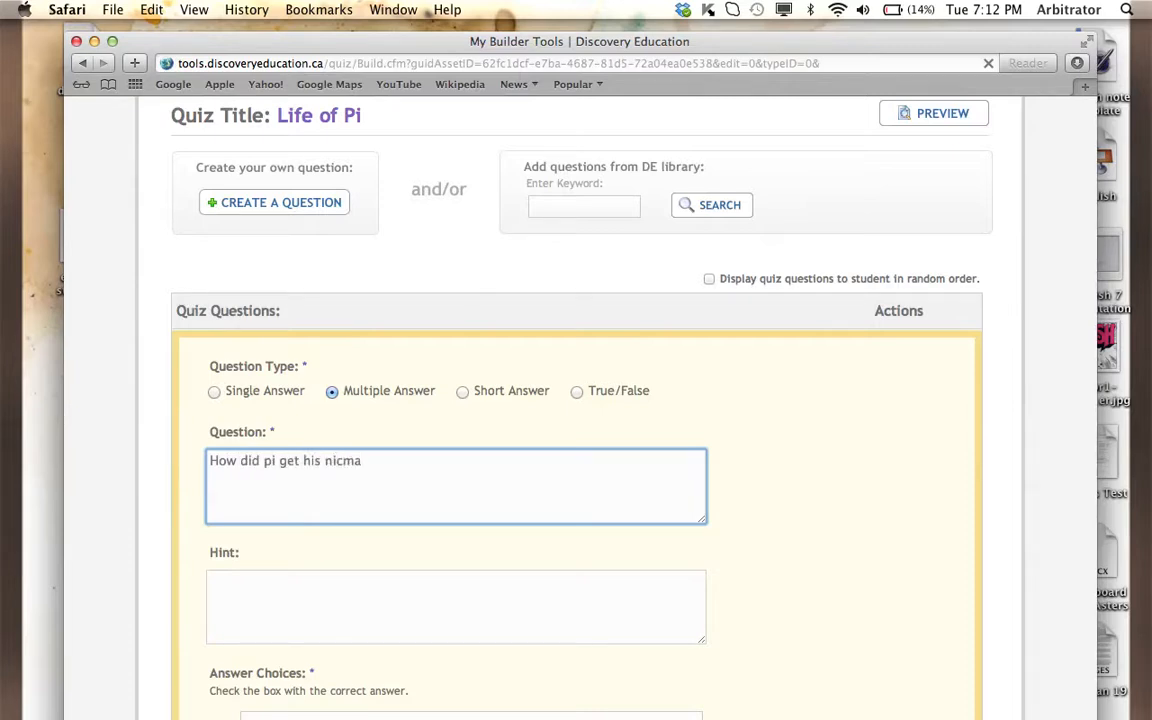
key(BackSpace)
key(BackSpace)
text(kname in chapter )
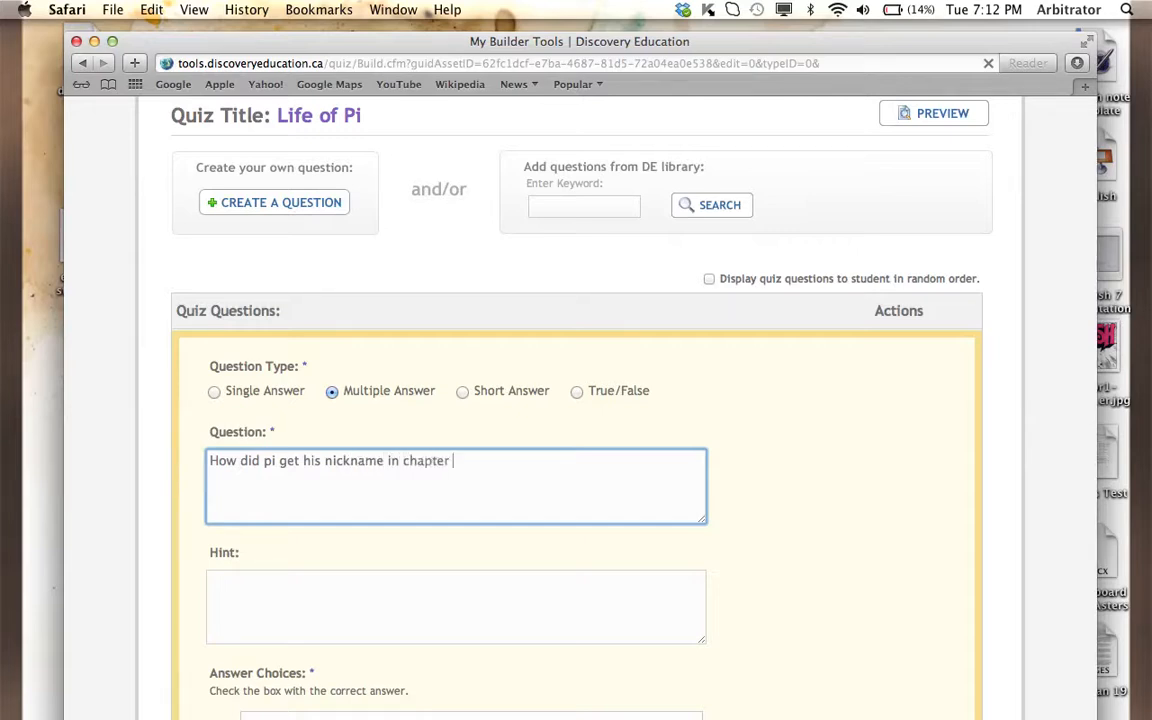
text(4?)
- Leave the hint empty and enter "from a book" and "from an aunt" as the first two answer choices
click(262, 630)
scroll(260, 627, down, 4)
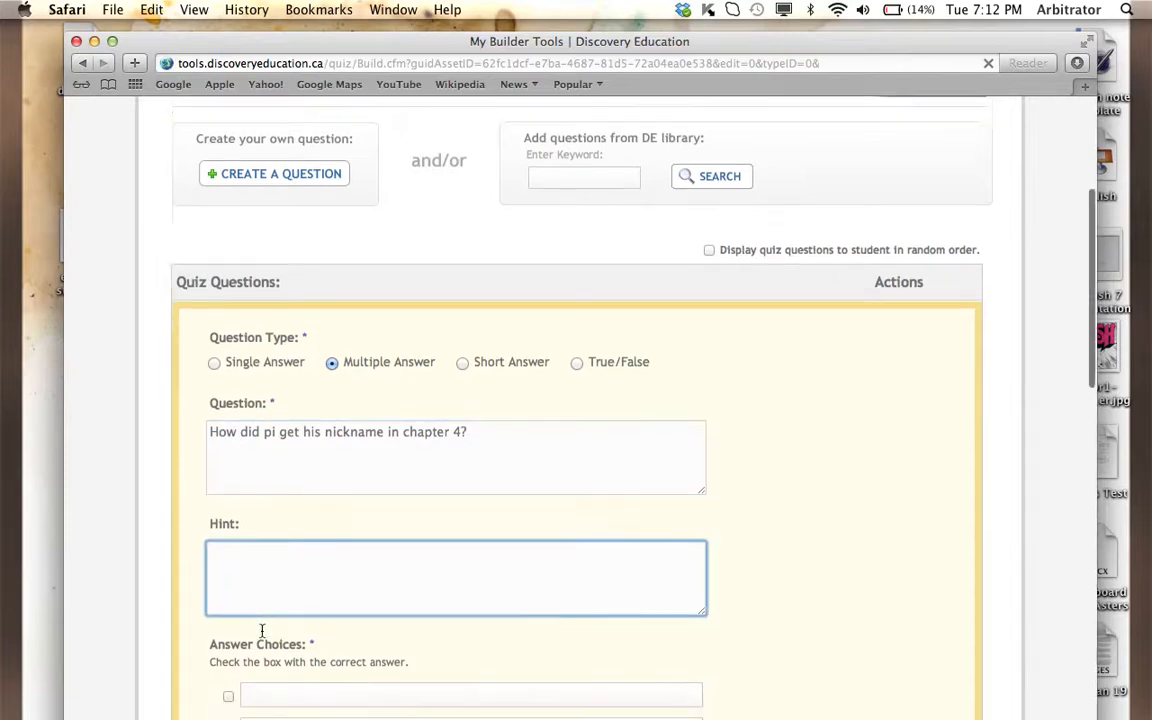
click(268, 565)
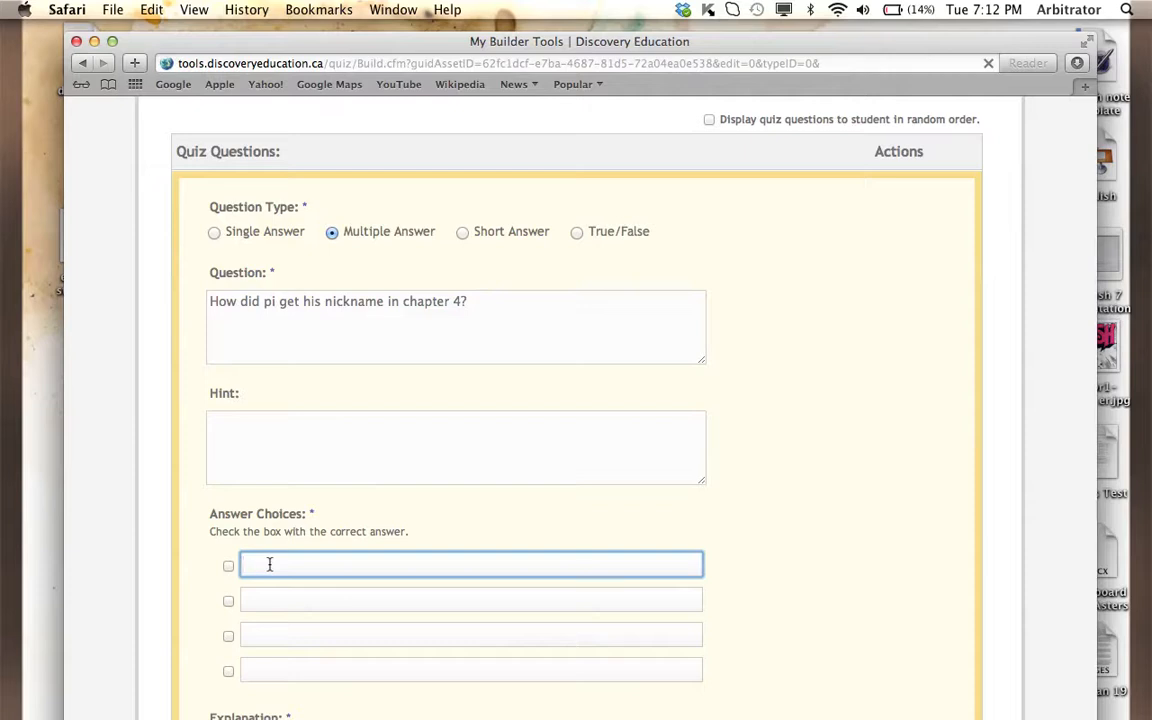
text(from a book)
click(265, 599)
text(from)
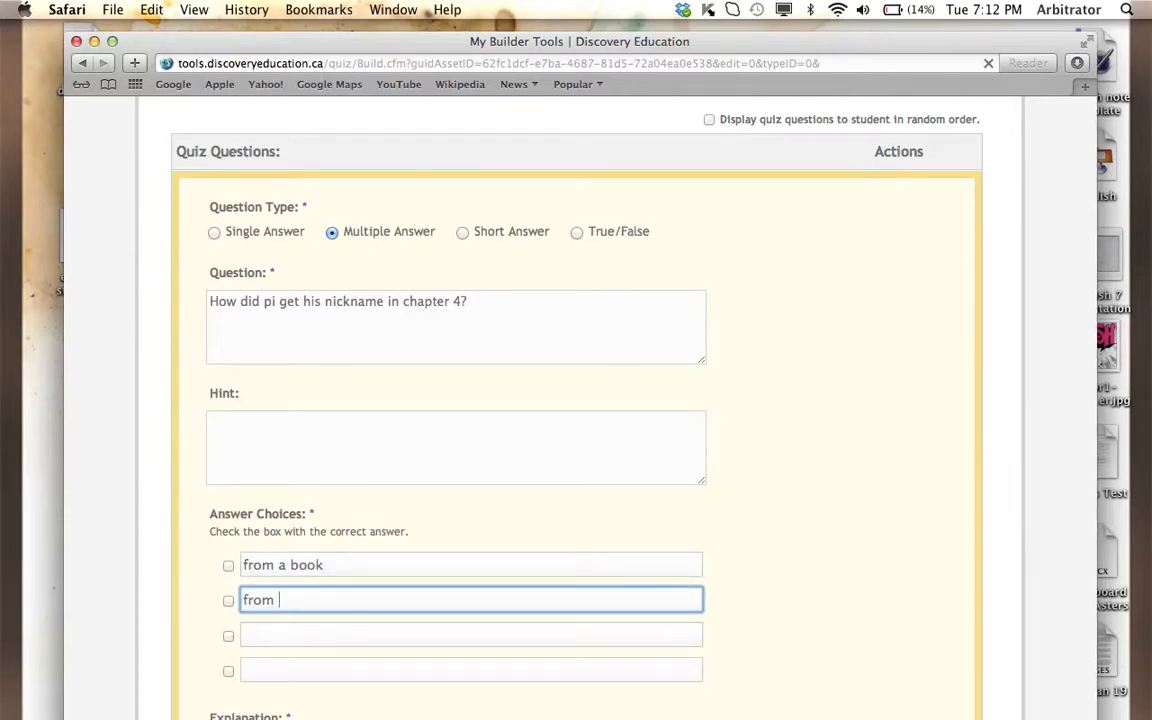
text( an aunt)
- Enter "from a swimming pool in France" and "from a sailboat" as the third and fourth answer choices
click(278, 640)
text(fro)
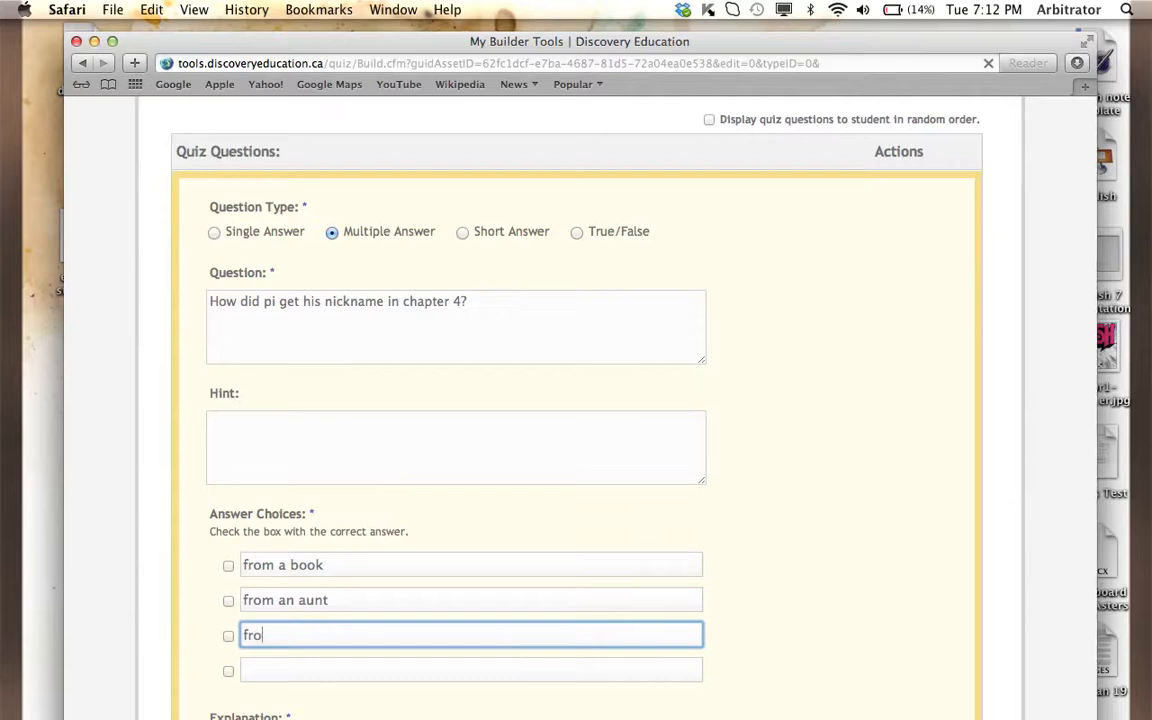
text(m a swiming pool in France)
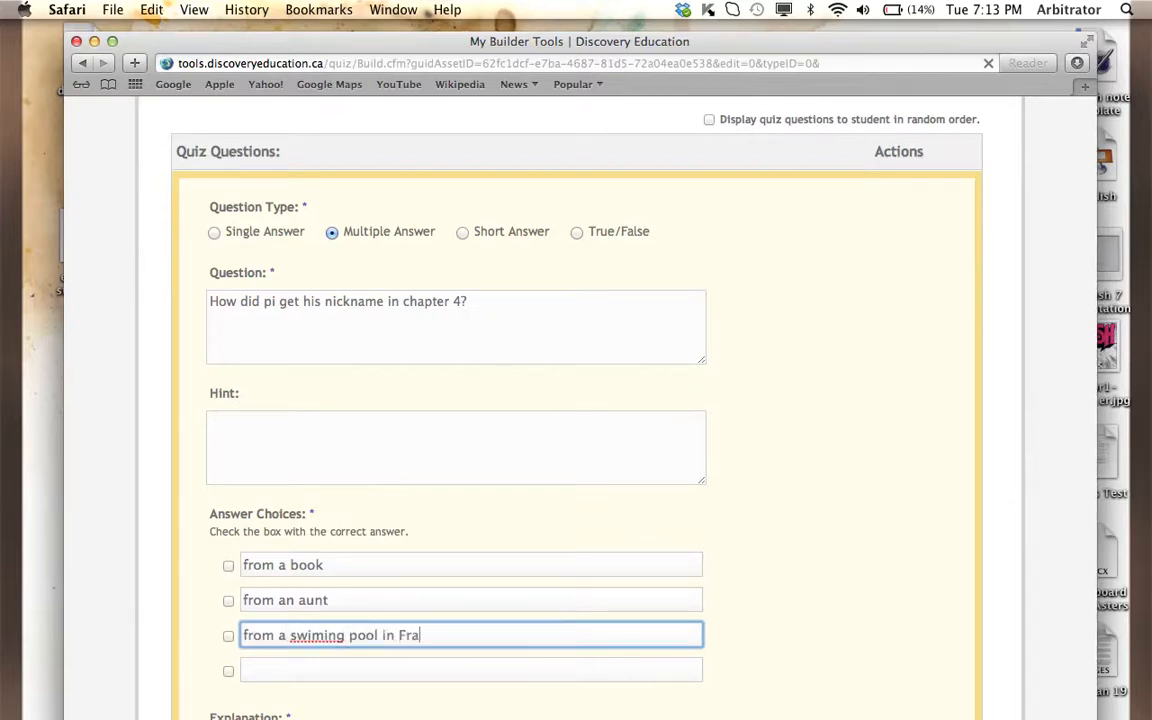
click(321, 640)
text(m)
scroll(355, 643, down, 2)
click(386, 604)
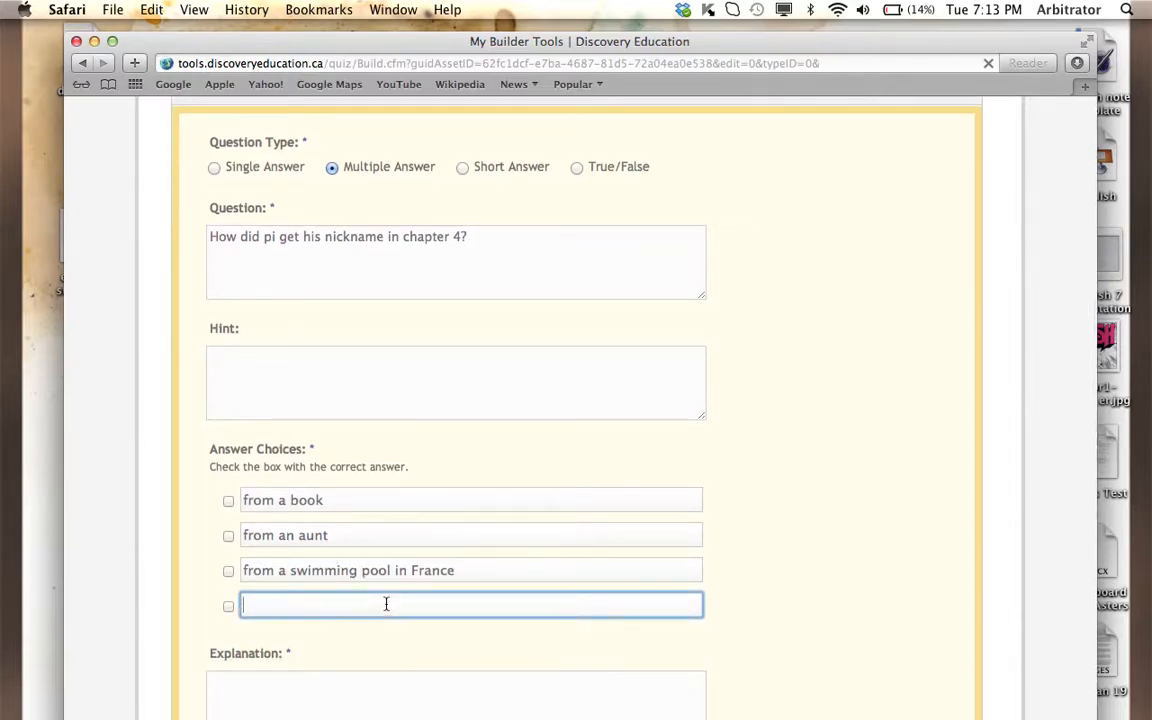
text(from a sailboat)
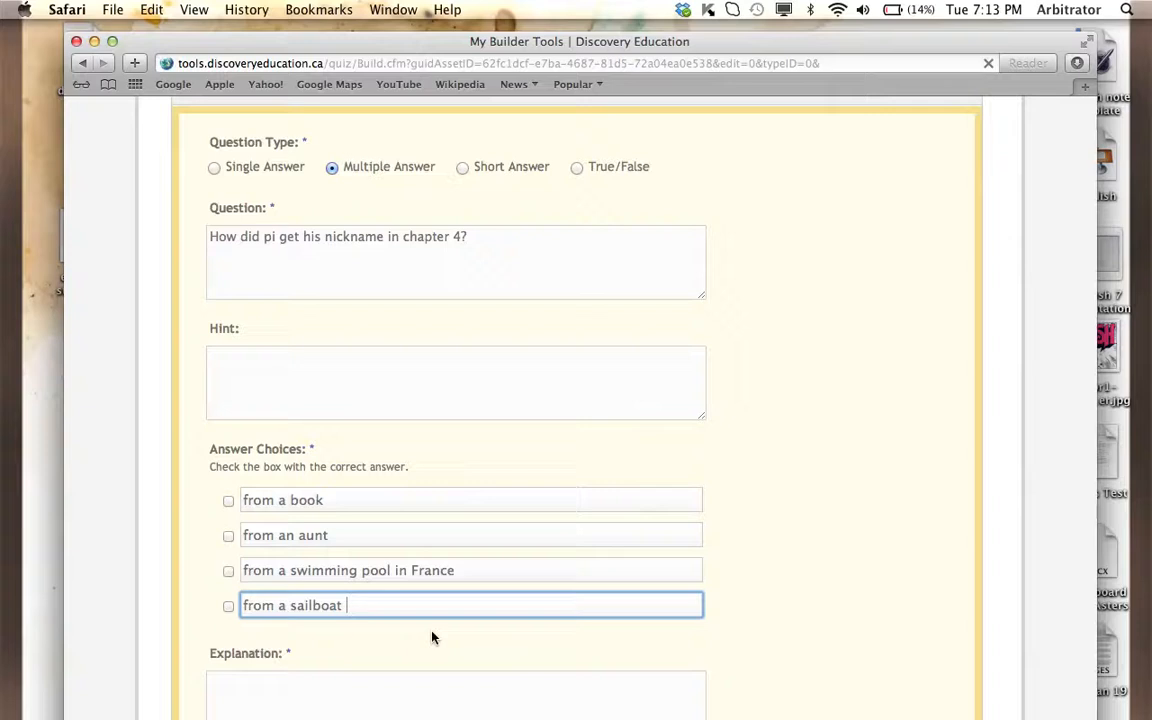
- Add the explanation "Think back to Mamaji" without attaching any resources and finish editing the question
scroll(432, 632, down, 5)
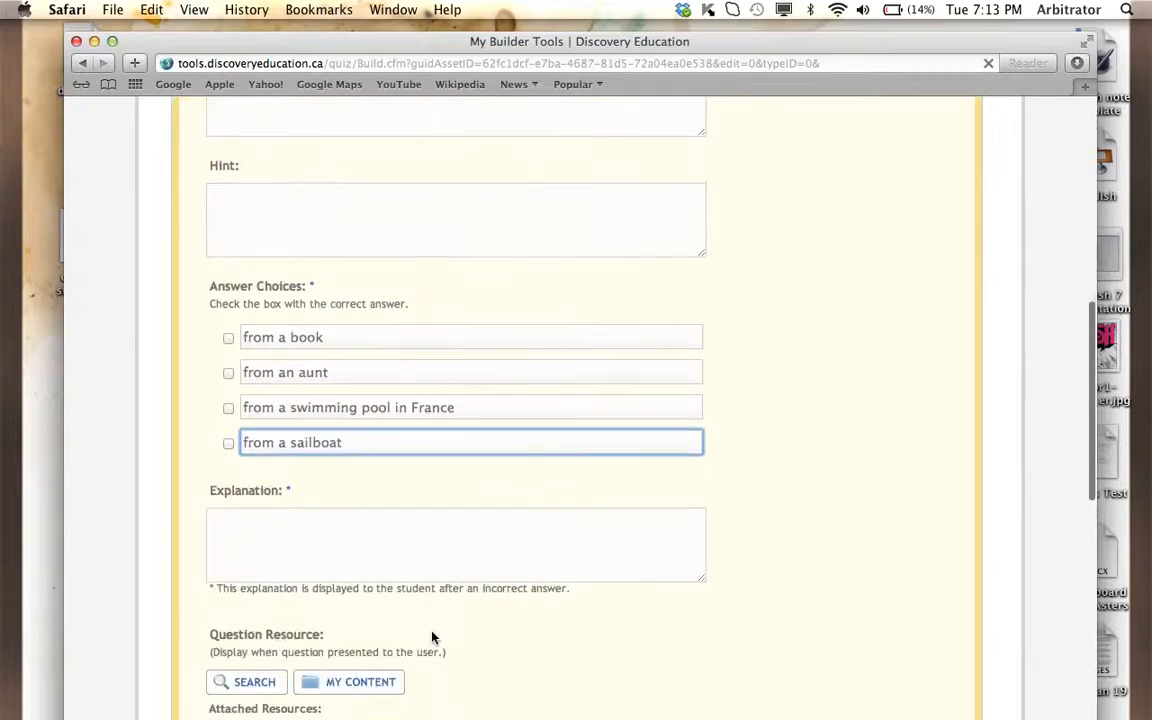
click(379, 537)
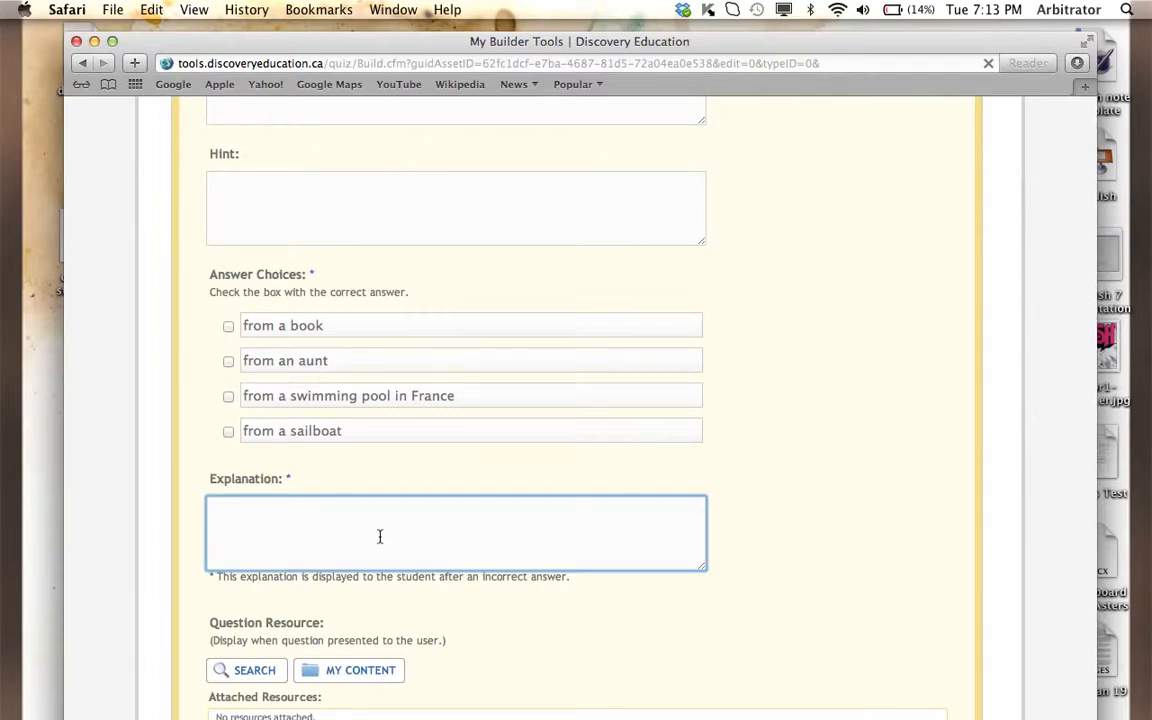
text(Think back to Mamaji)
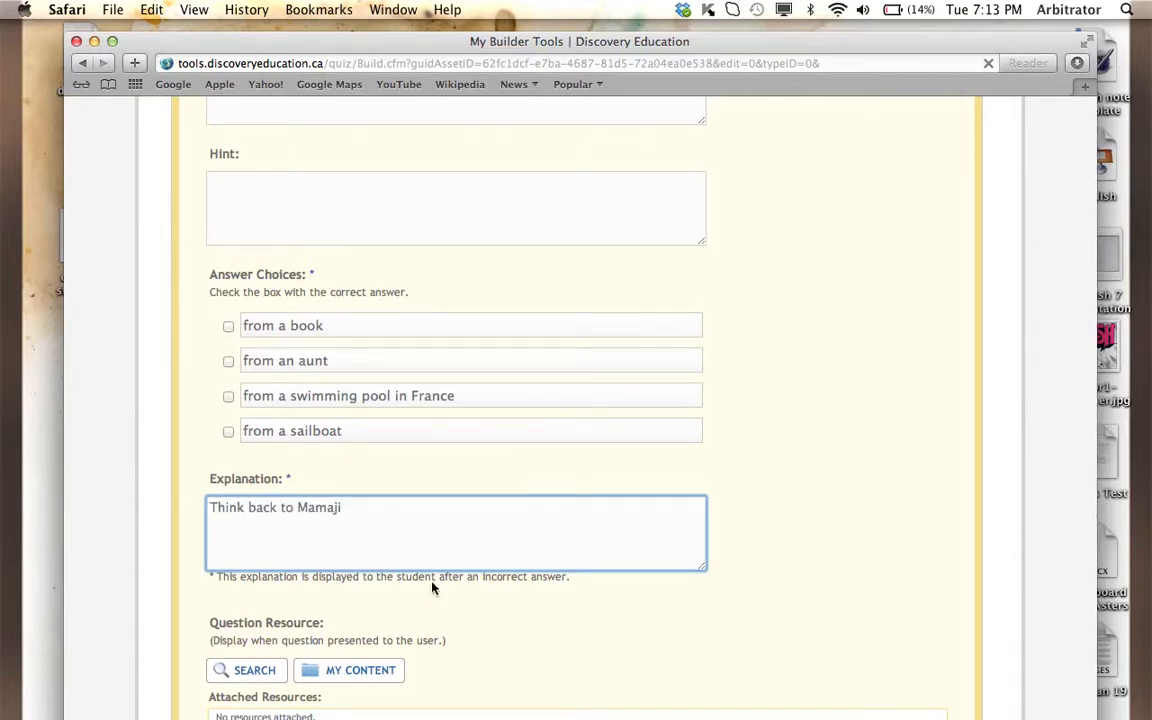
scroll(432, 588, down, 5)
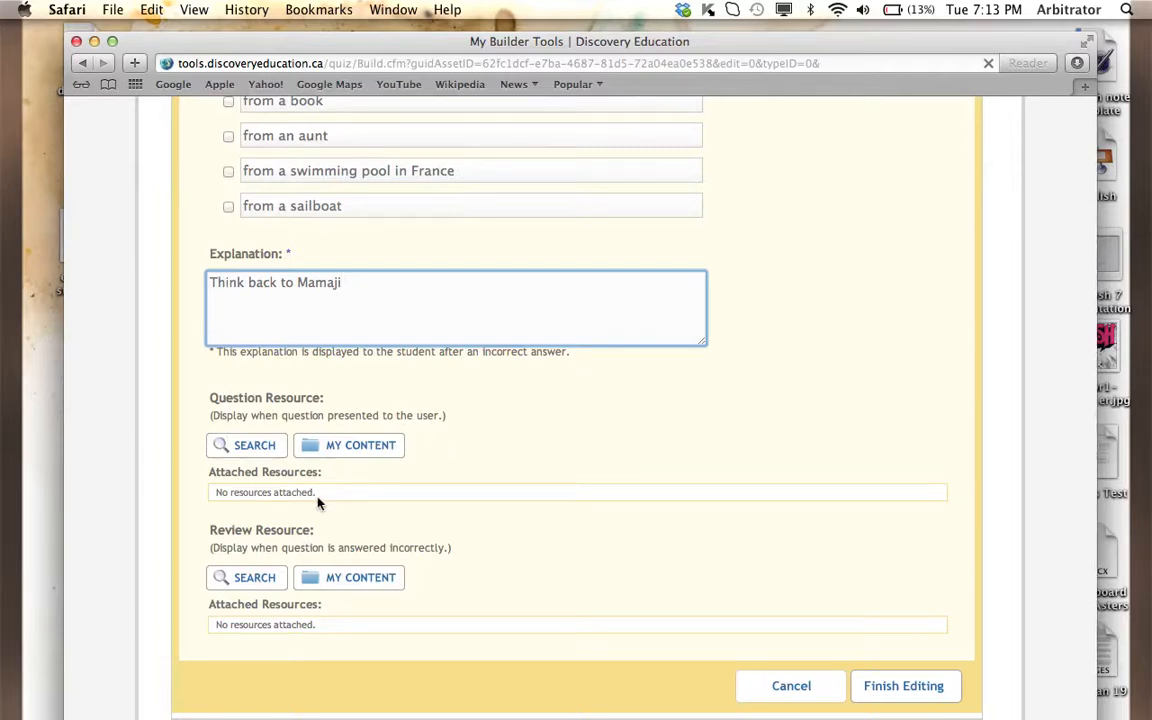
scroll(494, 586, down, 3)
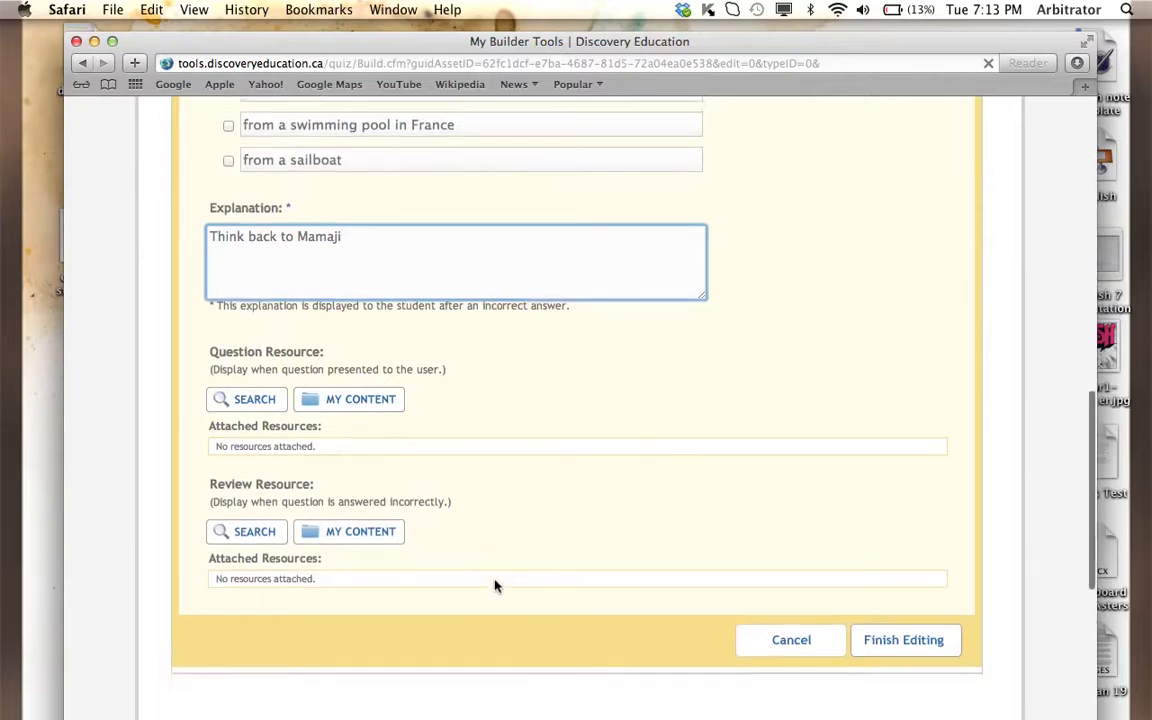
scroll(494, 586, up, 4)
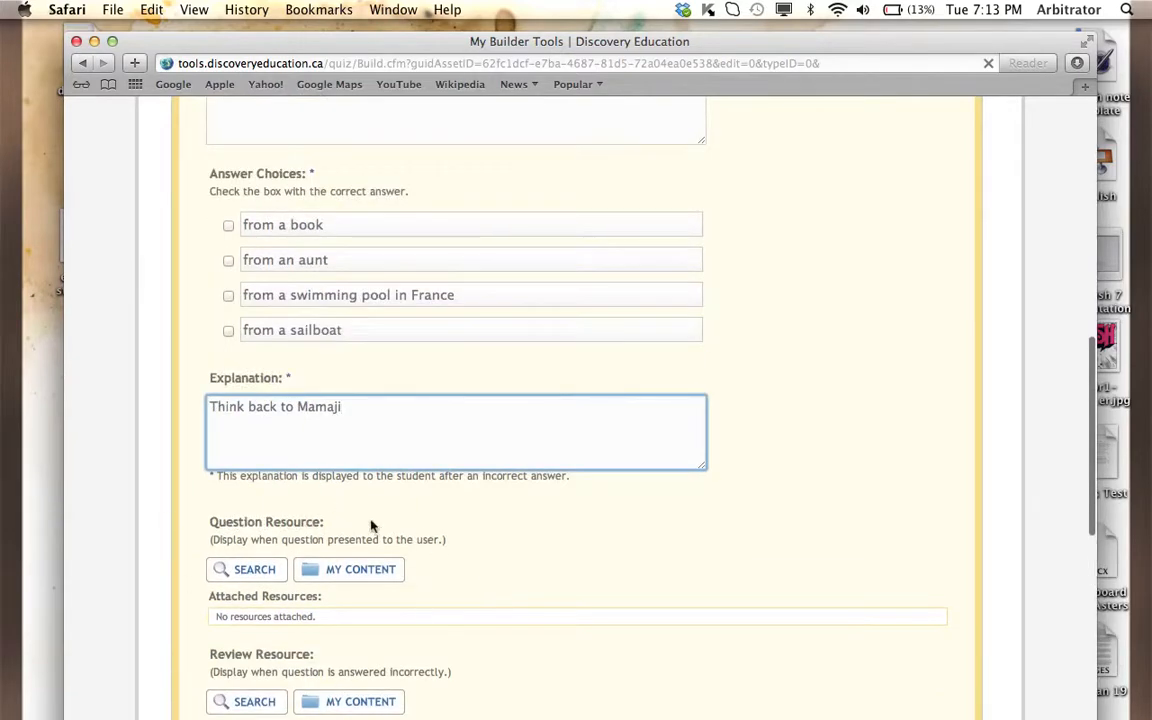
scroll(284, 572, down, 3)
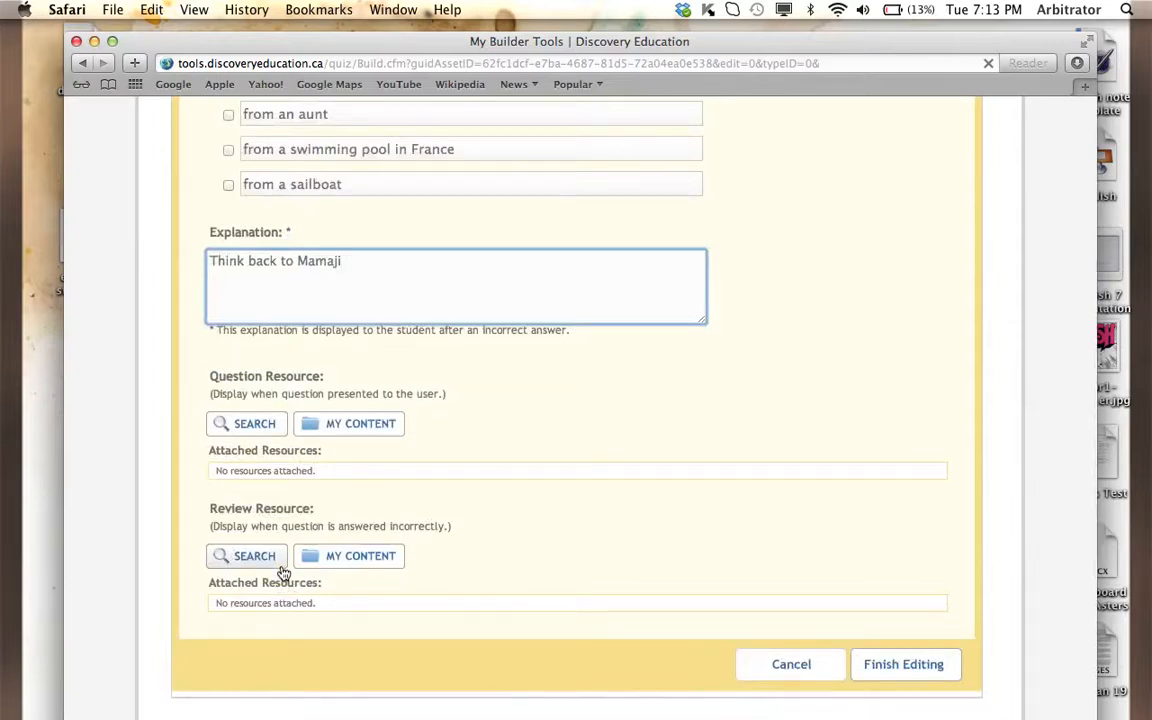
click(886, 676)
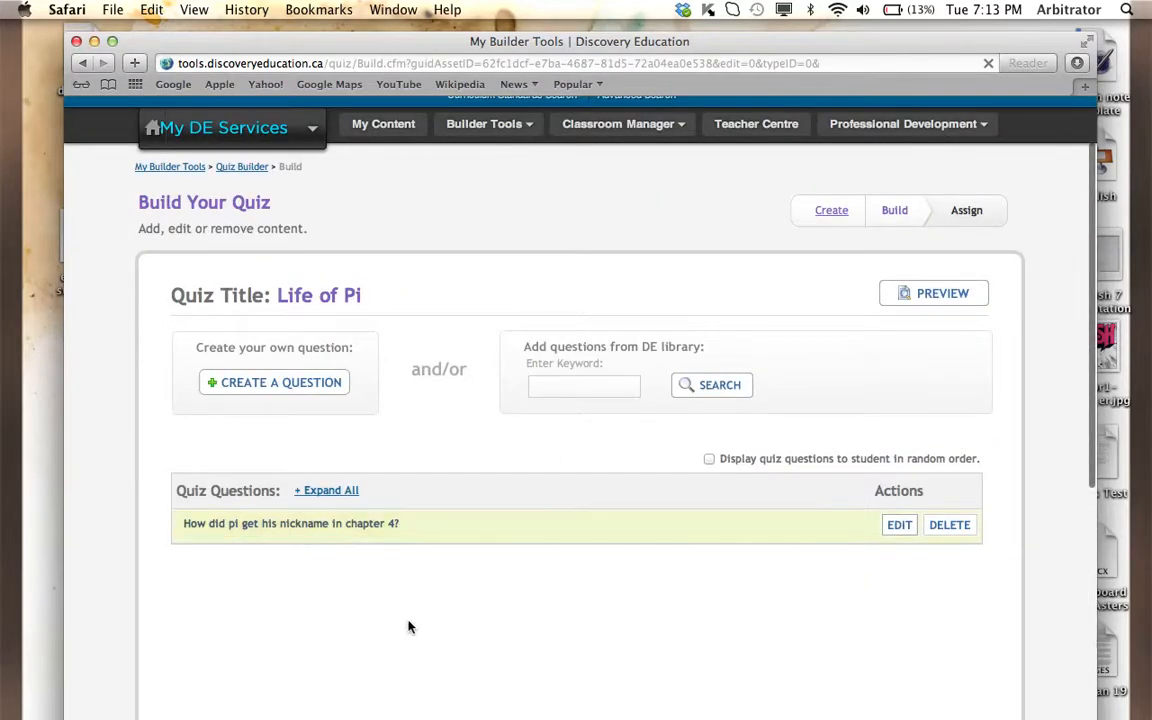
- Dismiss the low battery warning, save the quiz's questions and continue to assigning the quiz
scroll(400, 615, down, 1)
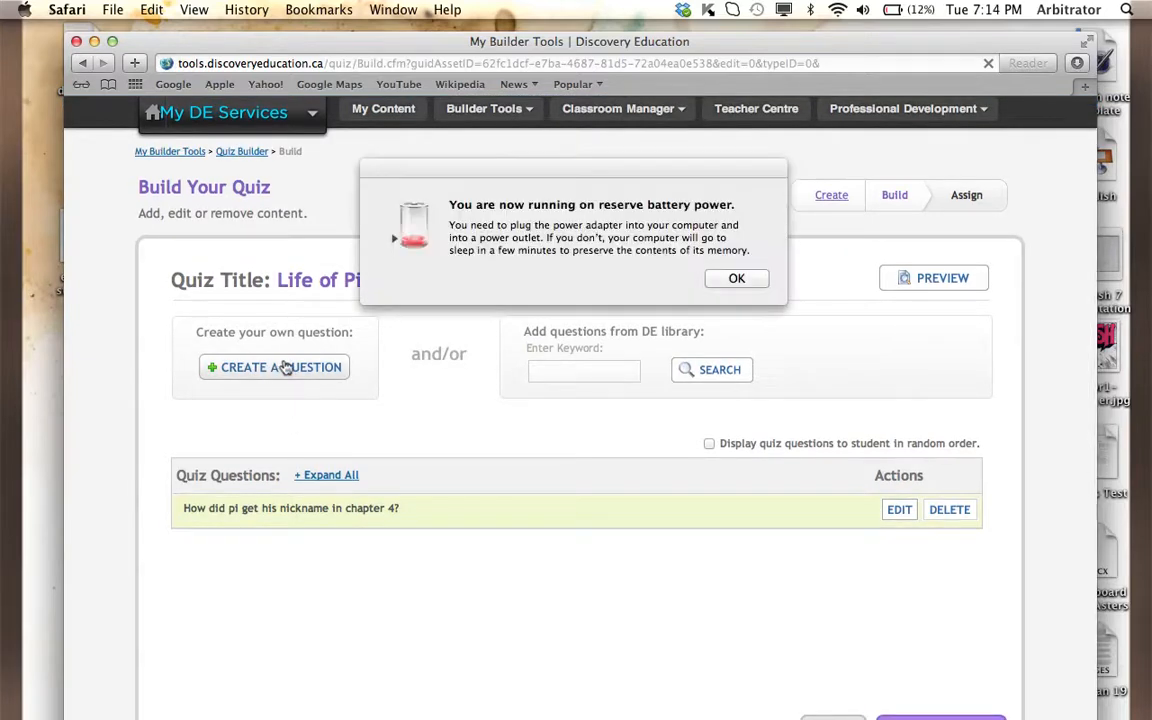
scroll(480, 320, down, 2)
click(737, 281)
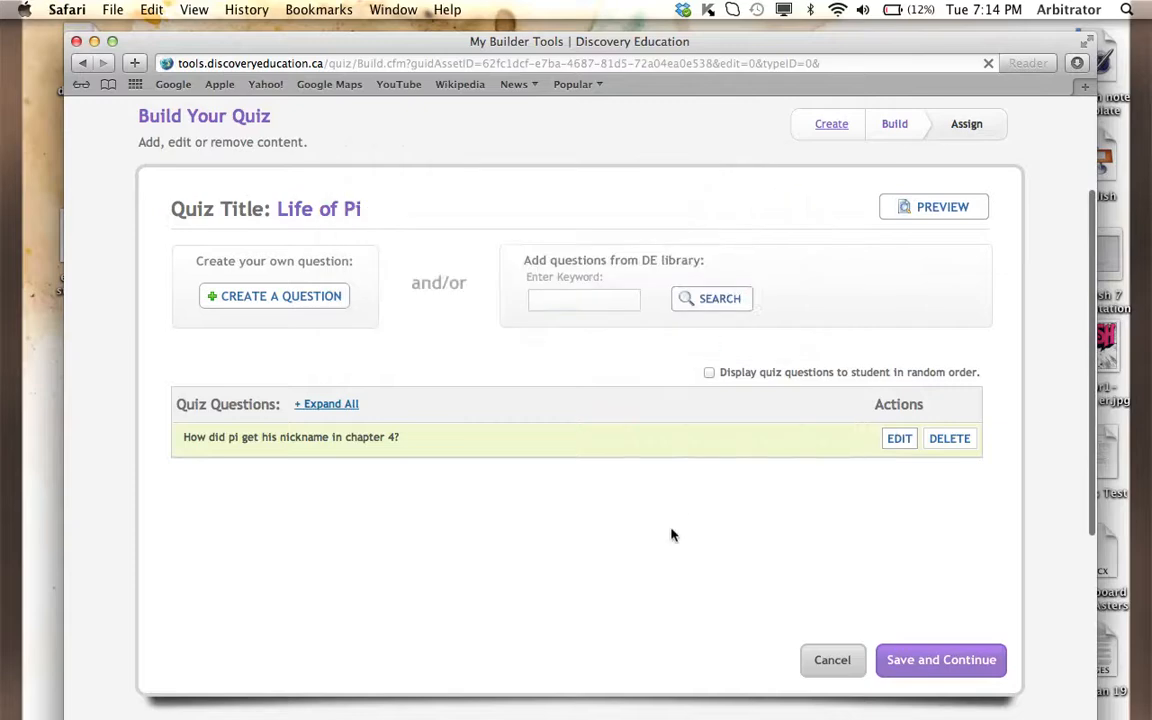
scroll(674, 535, down, 3)
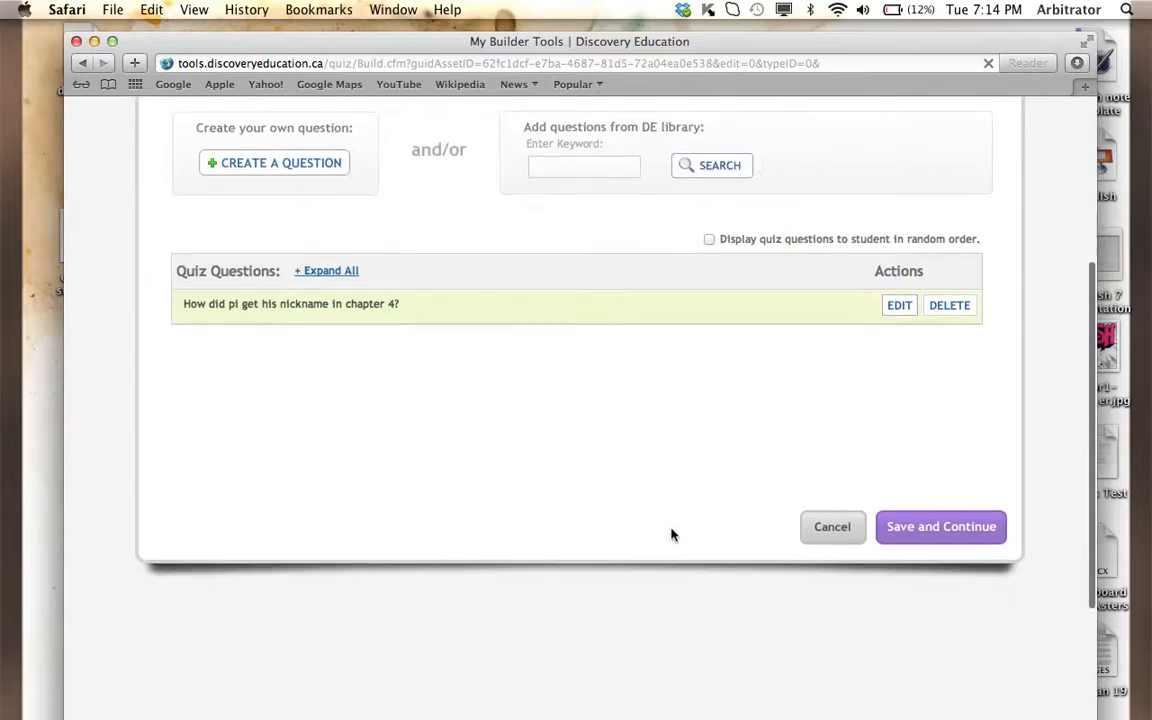
click(940, 527)
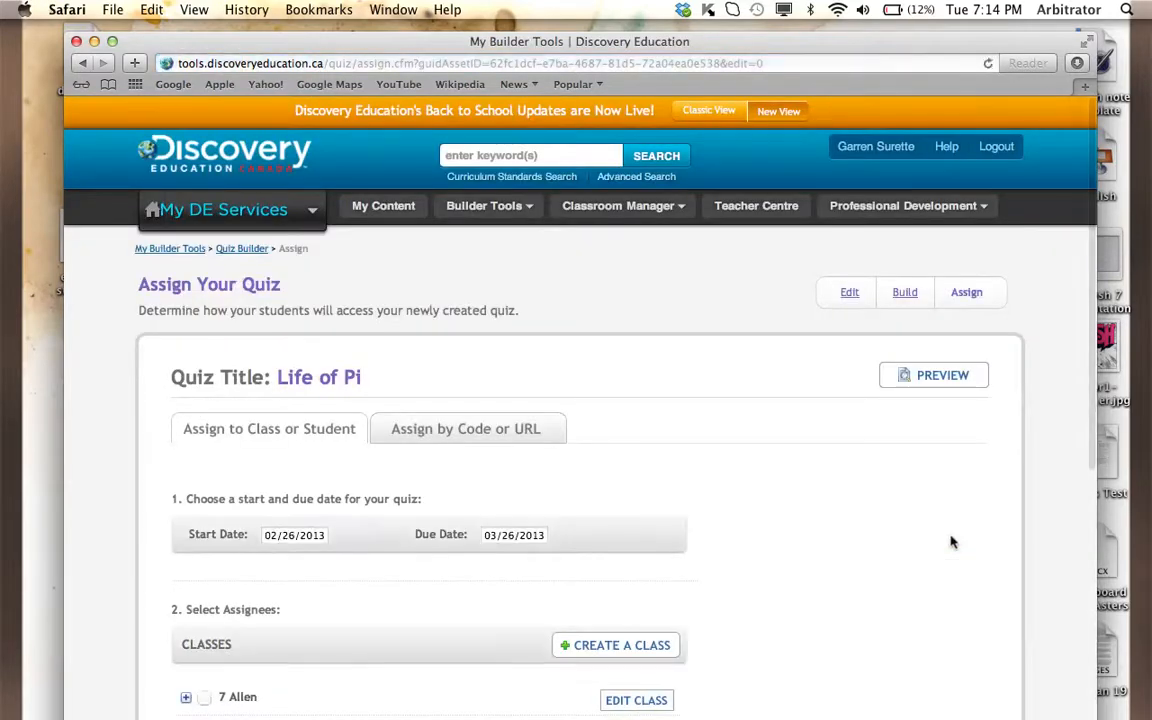
- Assign the quiz to all three grade 7 classes, keeping the default dates, and return to the builder tools
scroll(805, 494, down, 5)
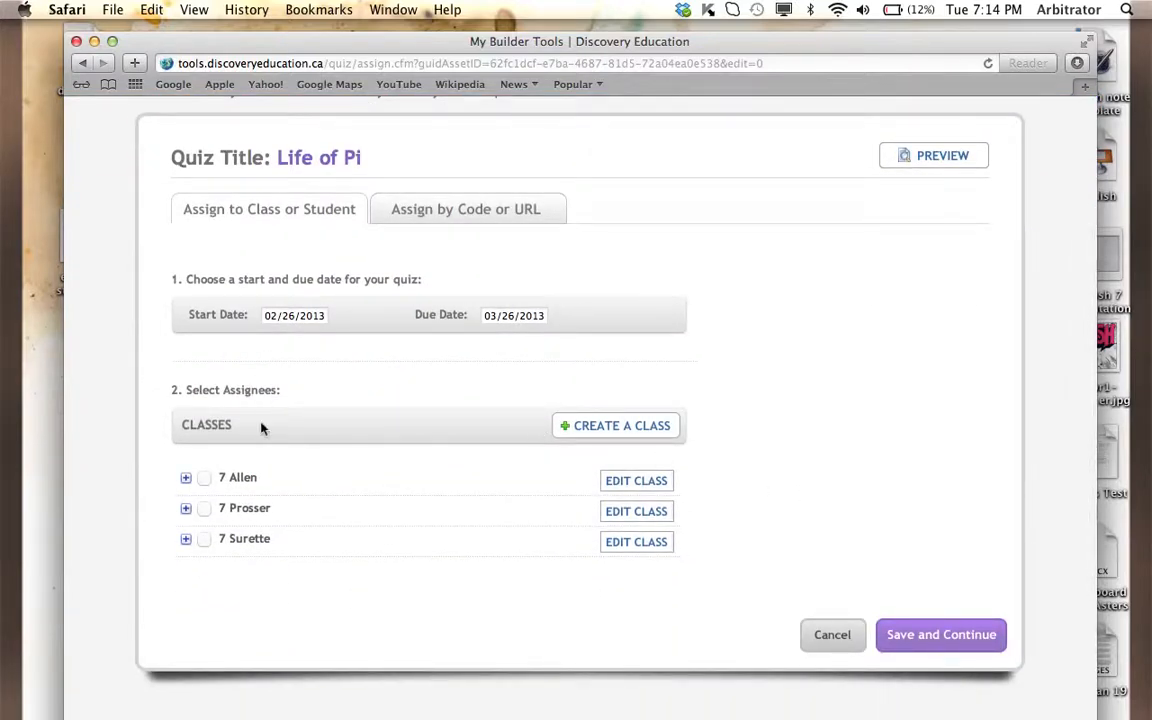
click(204, 479)
click(205, 511)
click(205, 543)
click(922, 643)
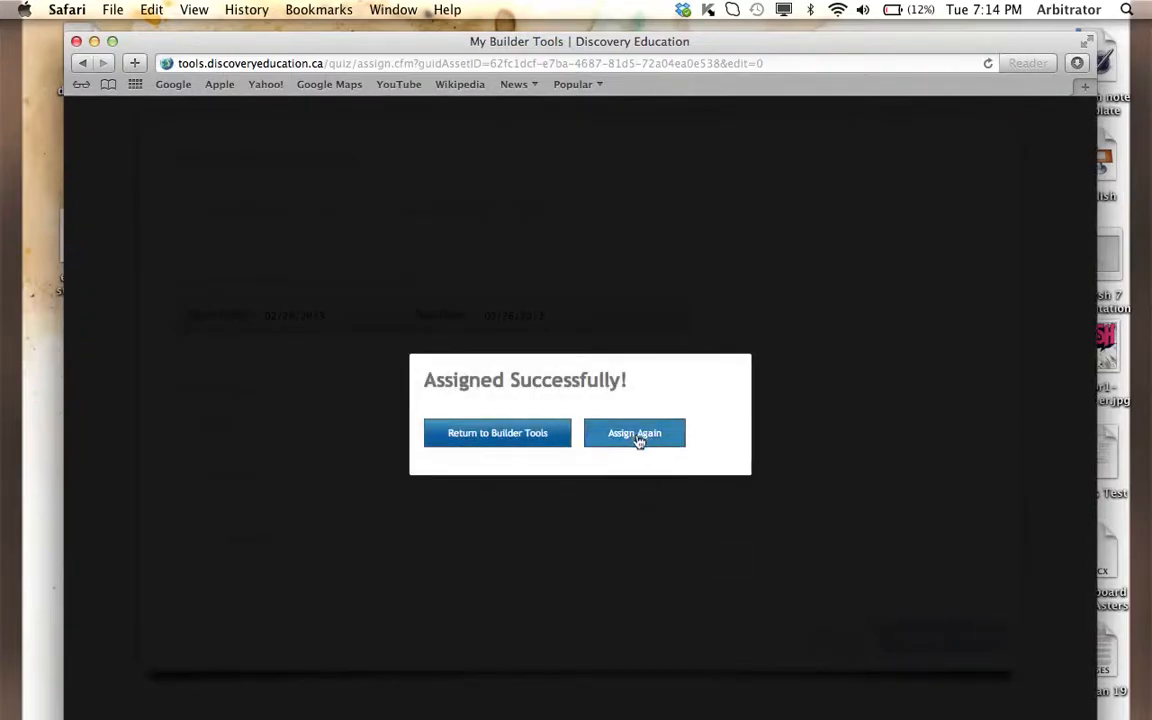
click(530, 440)
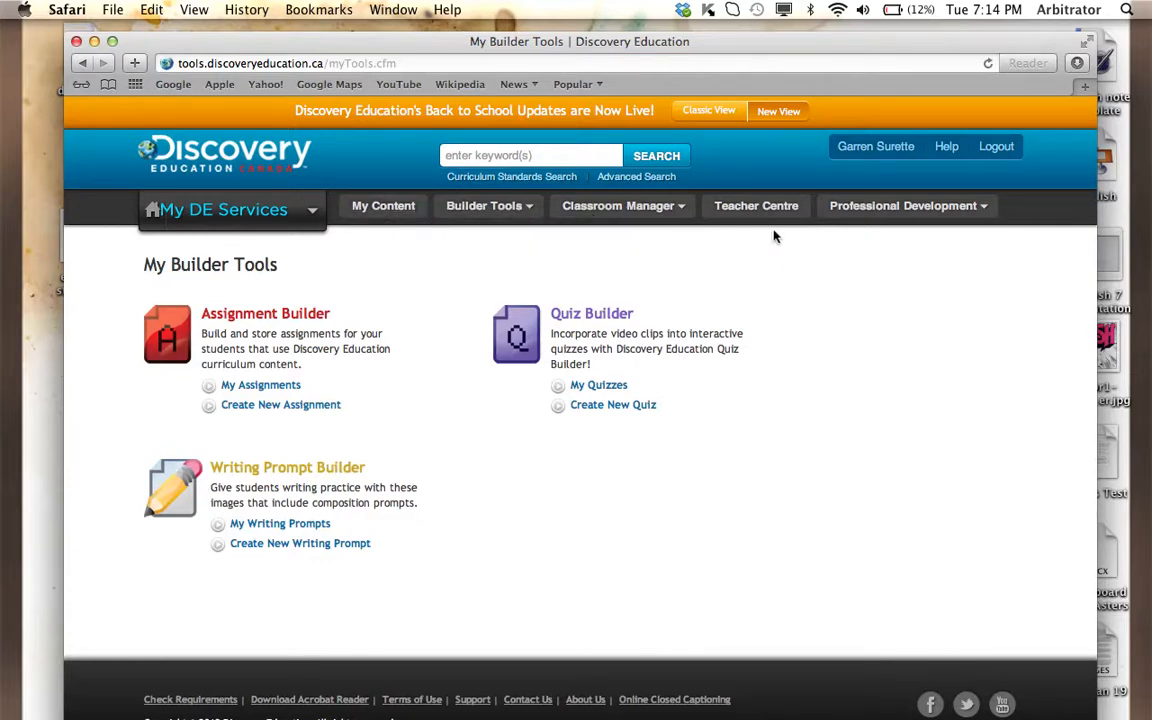
- Open the list of all students in the Classroom Manager and expand the class details of the second-to-last student on the first page
click(664, 208)
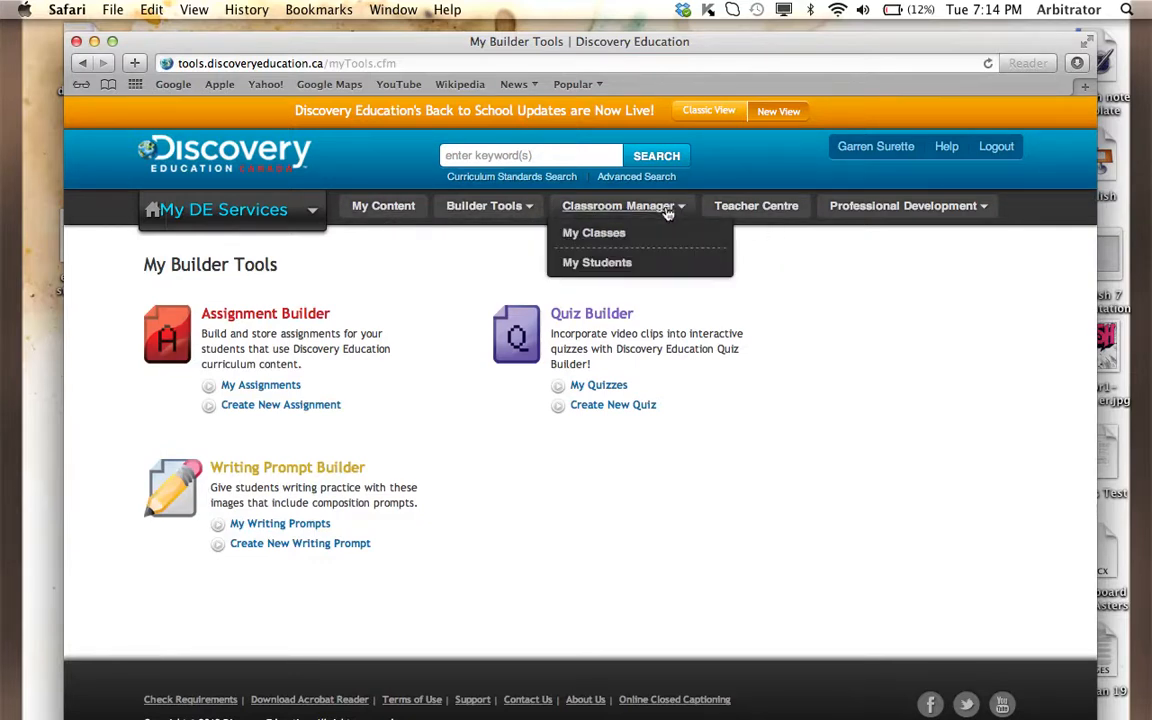
click(620, 268)
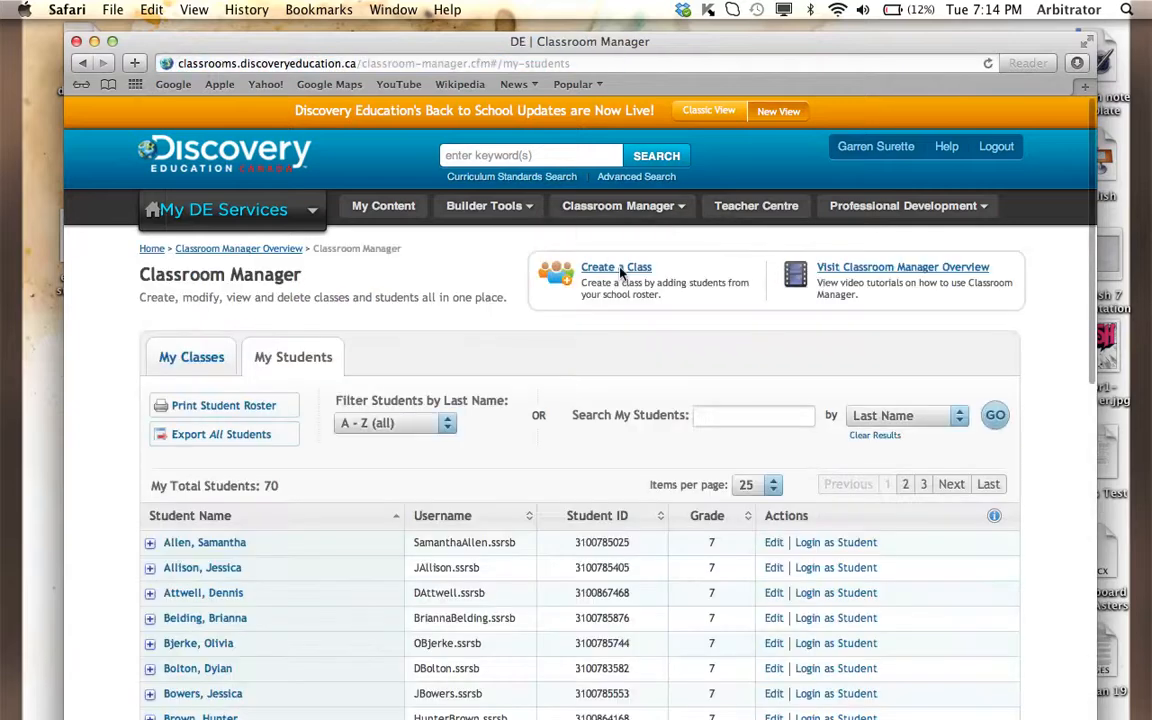
scroll(489, 424, down, 5)
scroll(489, 424, down, 5)
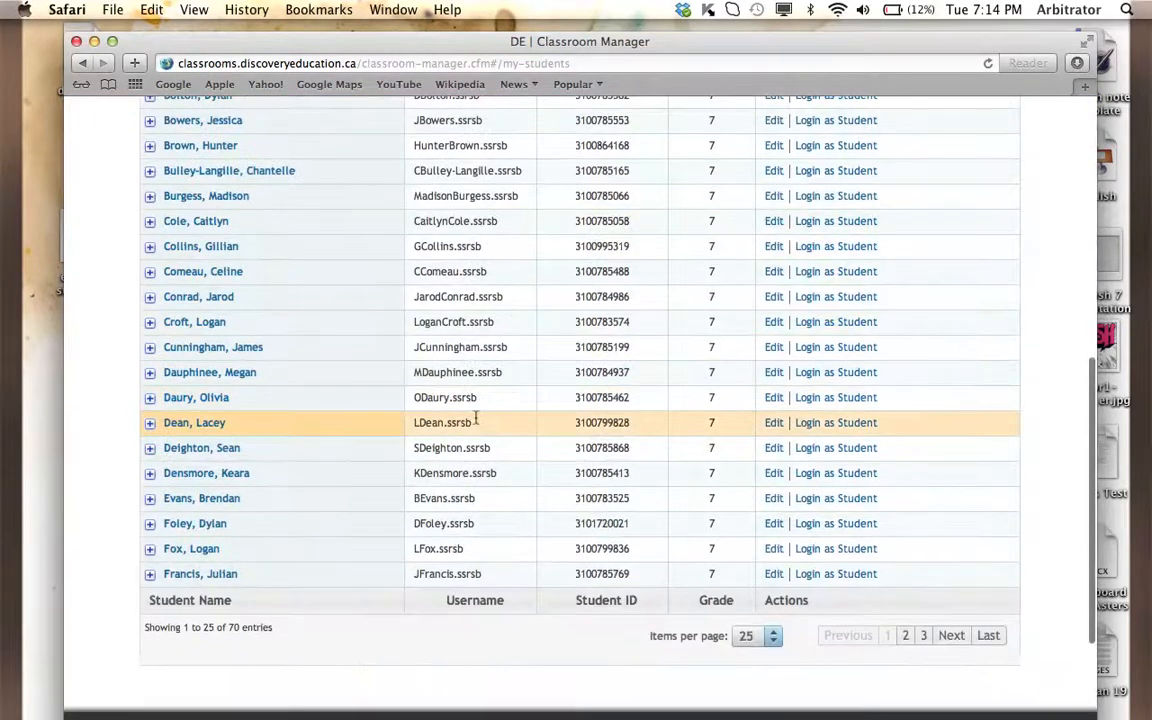
click(216, 553)
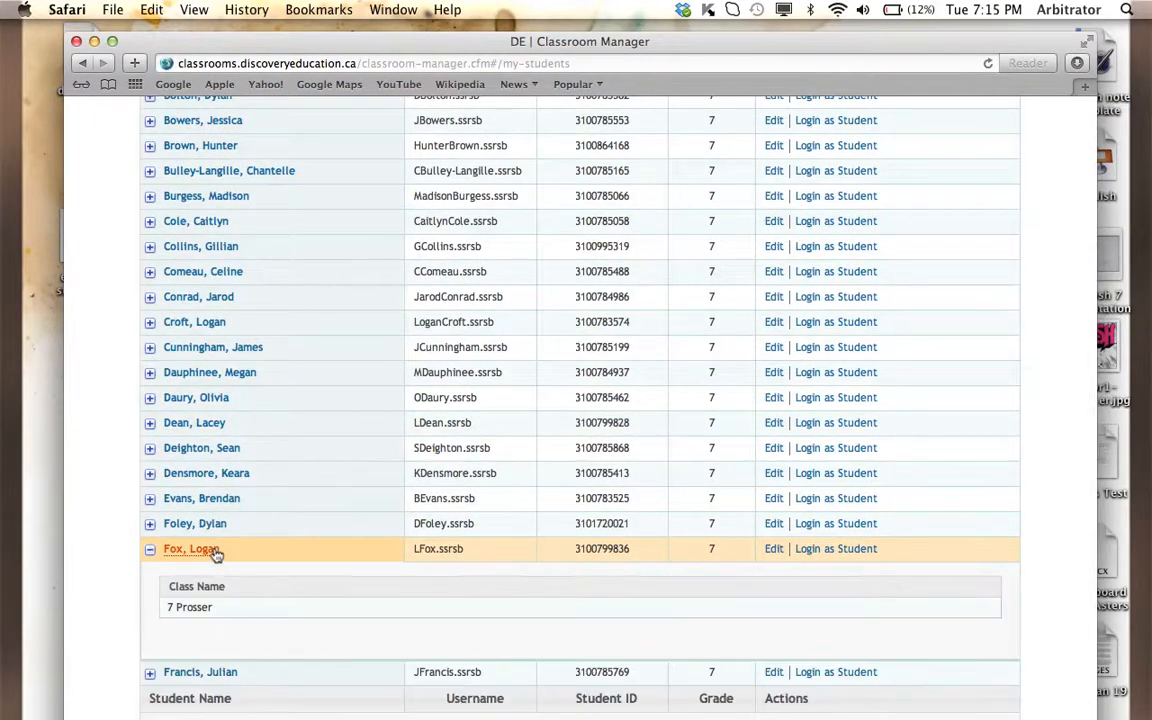
- Log in as the student whose details are expanded and view the assignments in the Student Centre
scroll(216, 553, down, 3)
scroll(216, 553, down, 2)
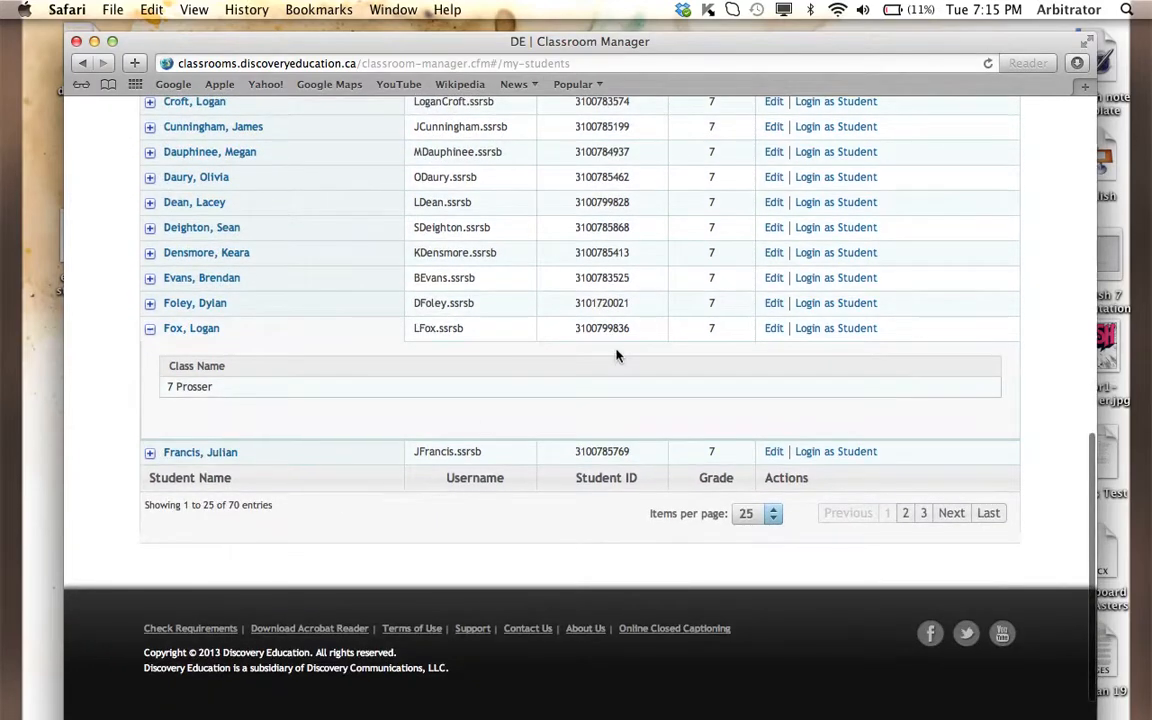
click(822, 330)
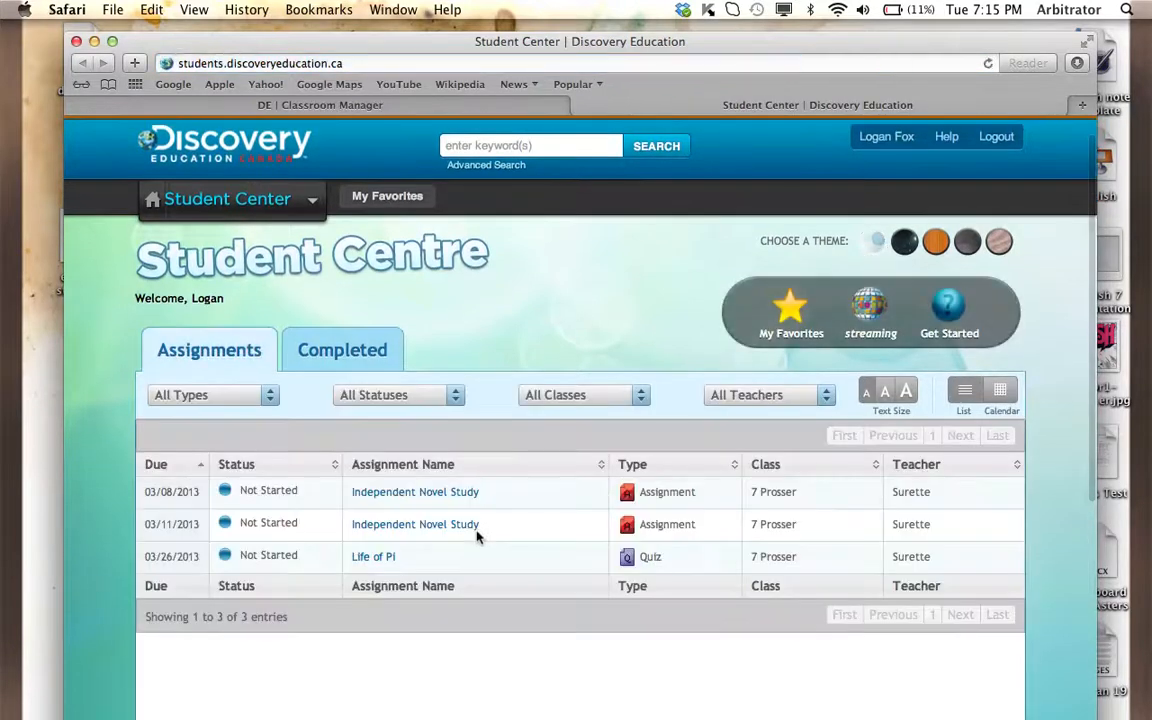
scroll(477, 536, down, 1)
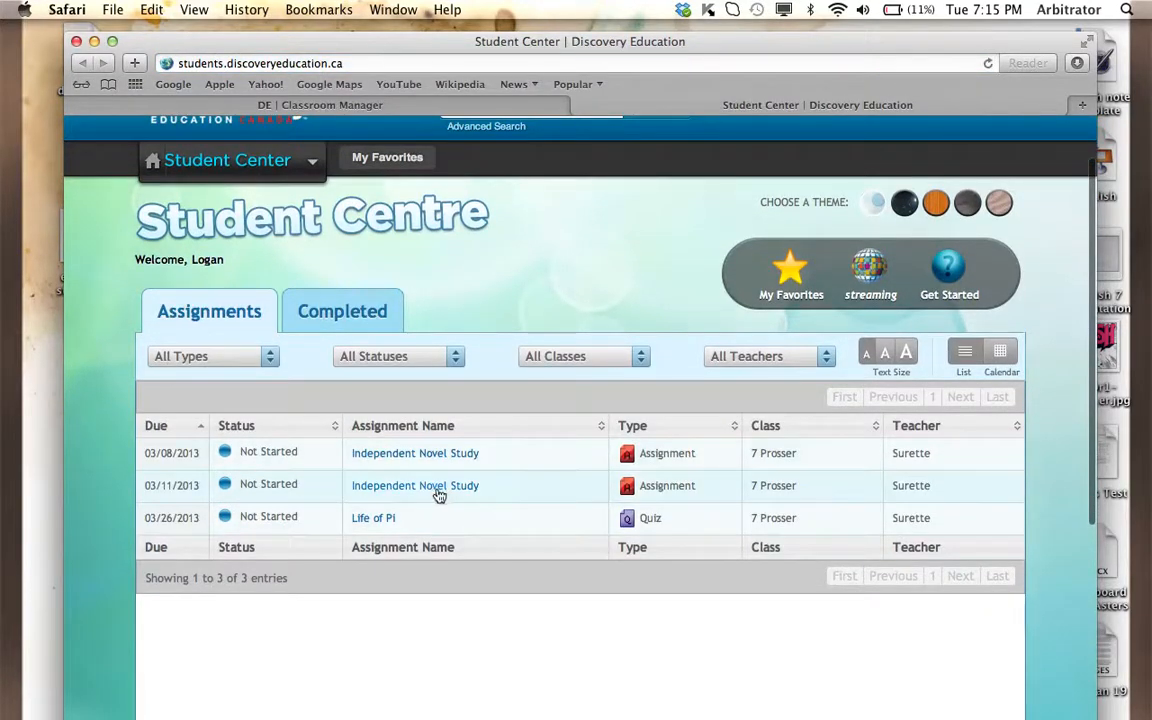
- Take the assigned "Life of Pi" quiz, selecting "from a swimming pool in France" as the only answer, and submit it
click(378, 519)
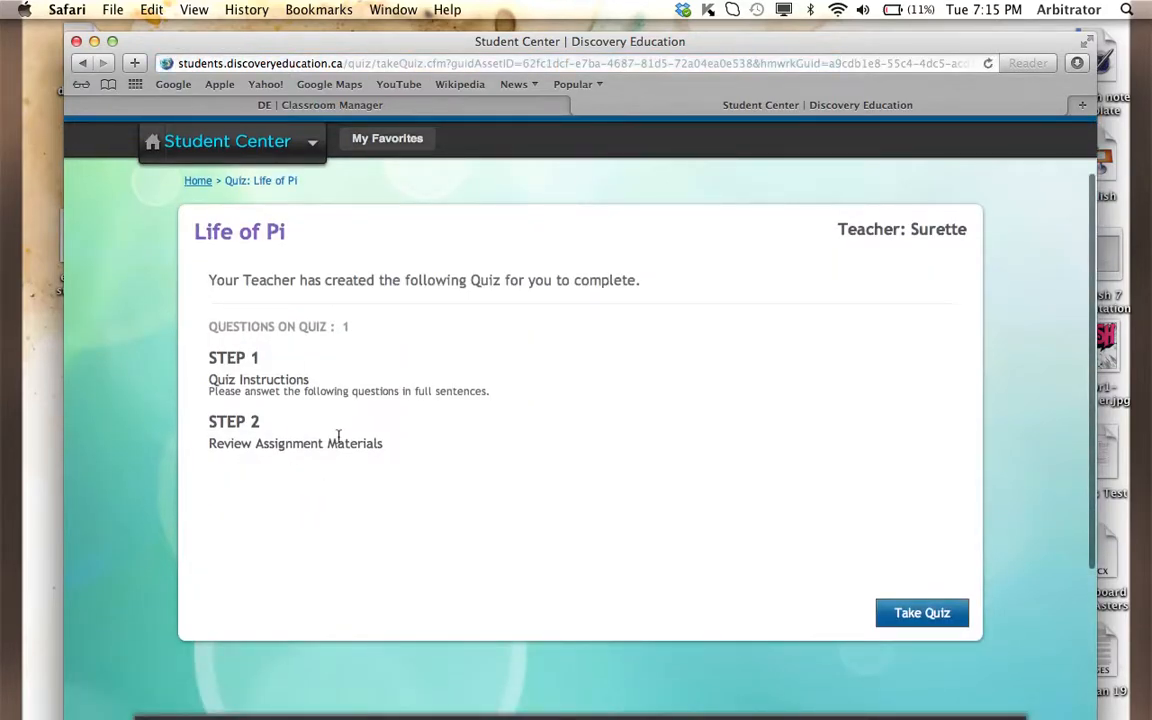
click(920, 620)
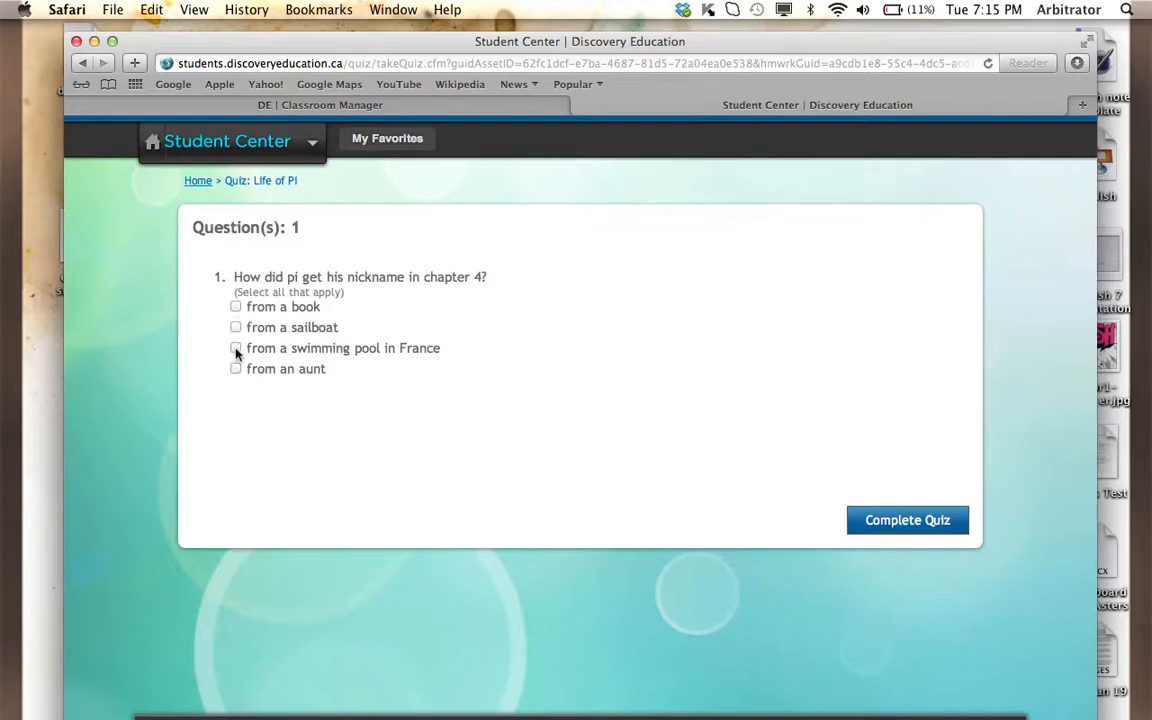
click(236, 349)
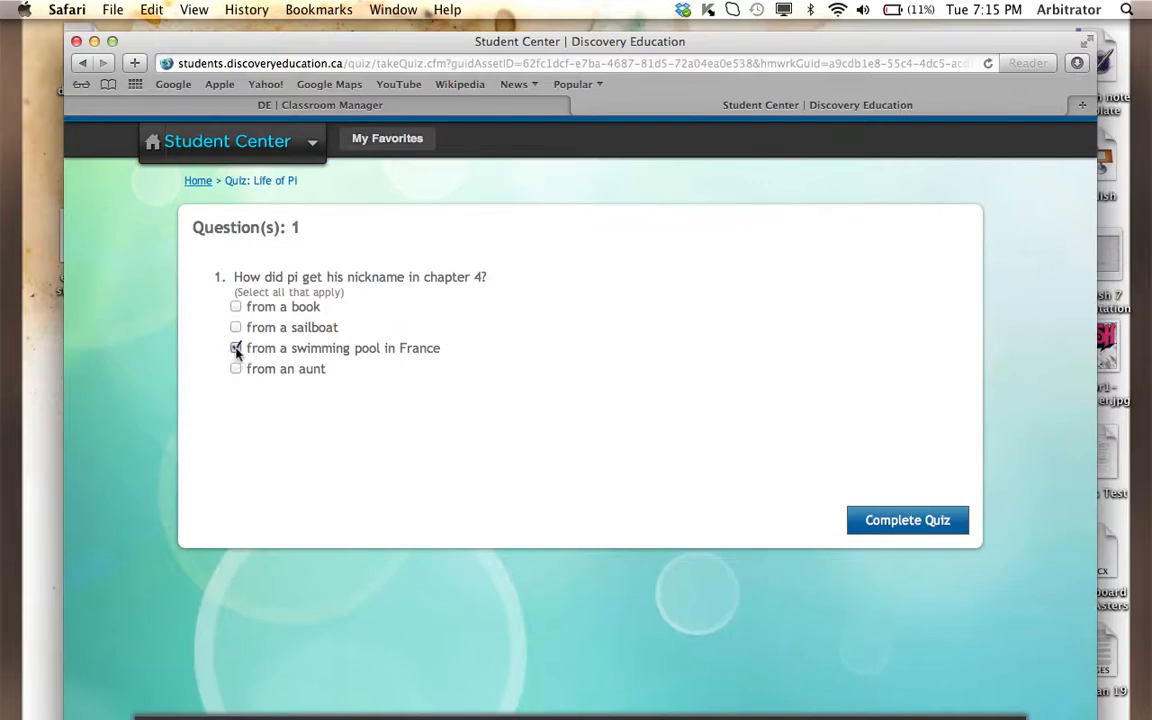
click(917, 534)
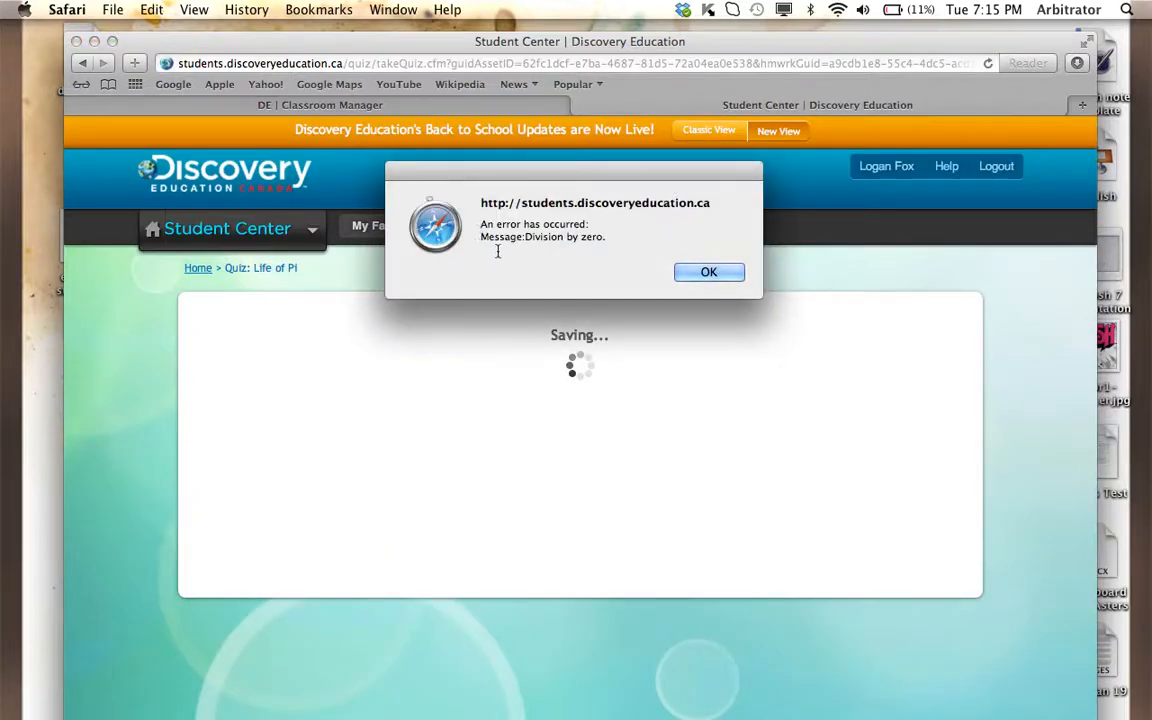
- Dismiss the error message and log the student out of the Student Centre
click(706, 274)
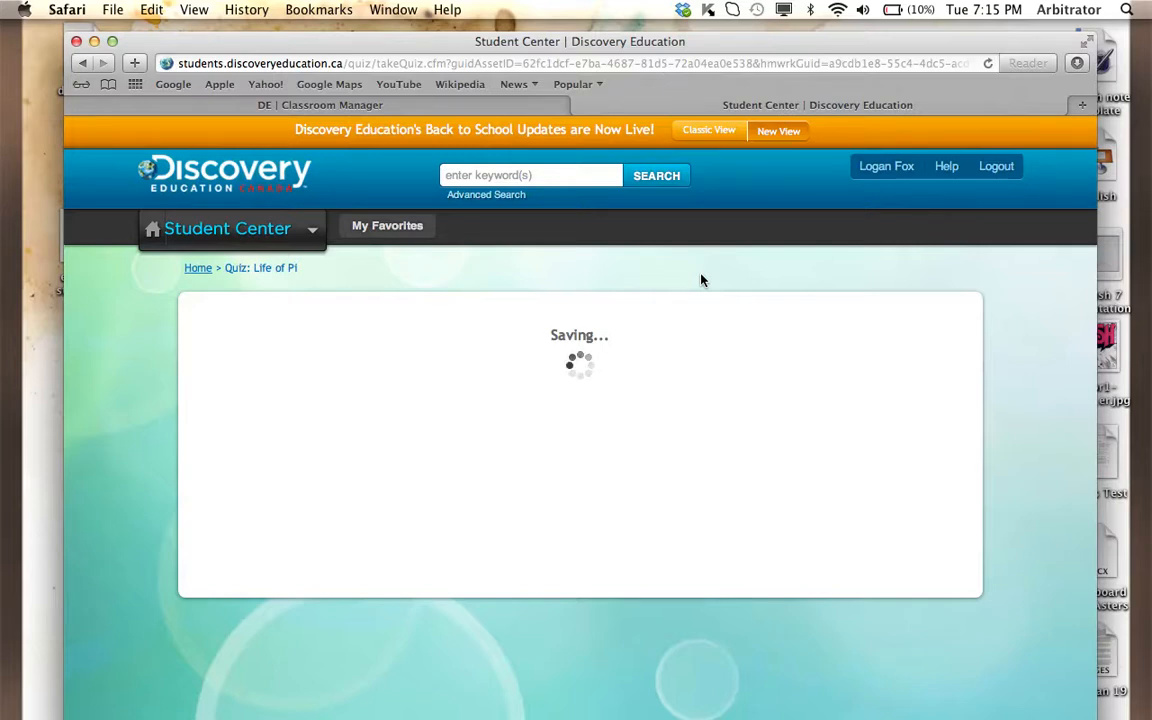
mouse_move(309, 230)
click(989, 174)
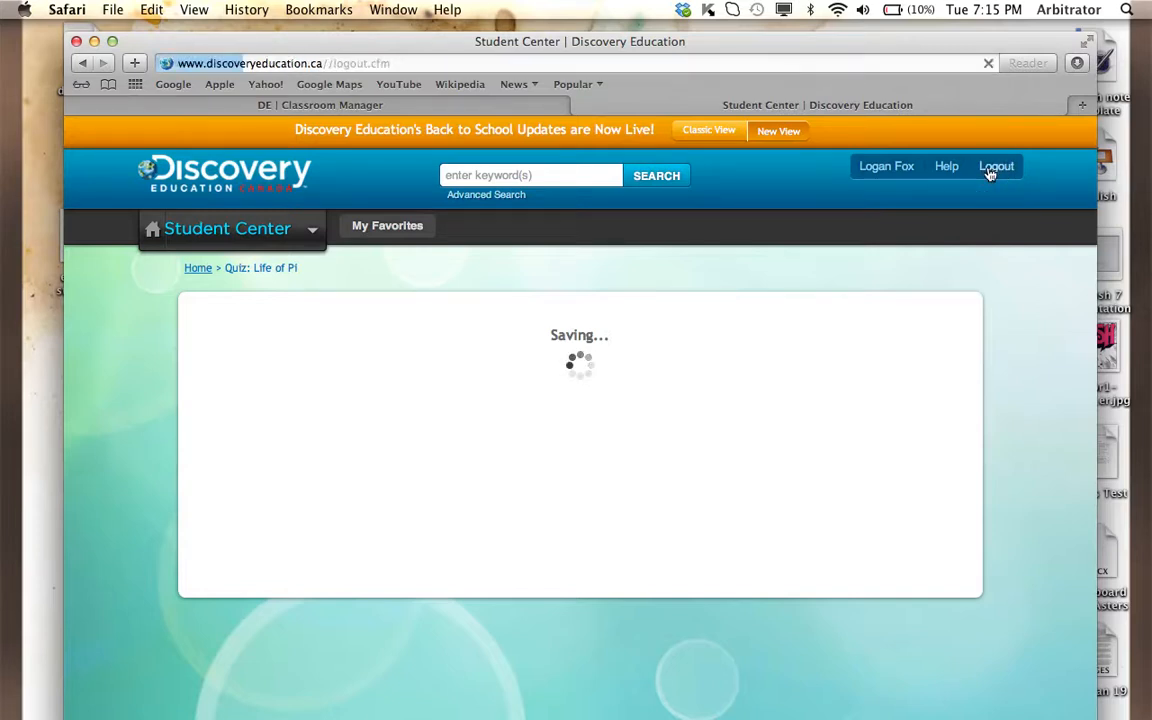